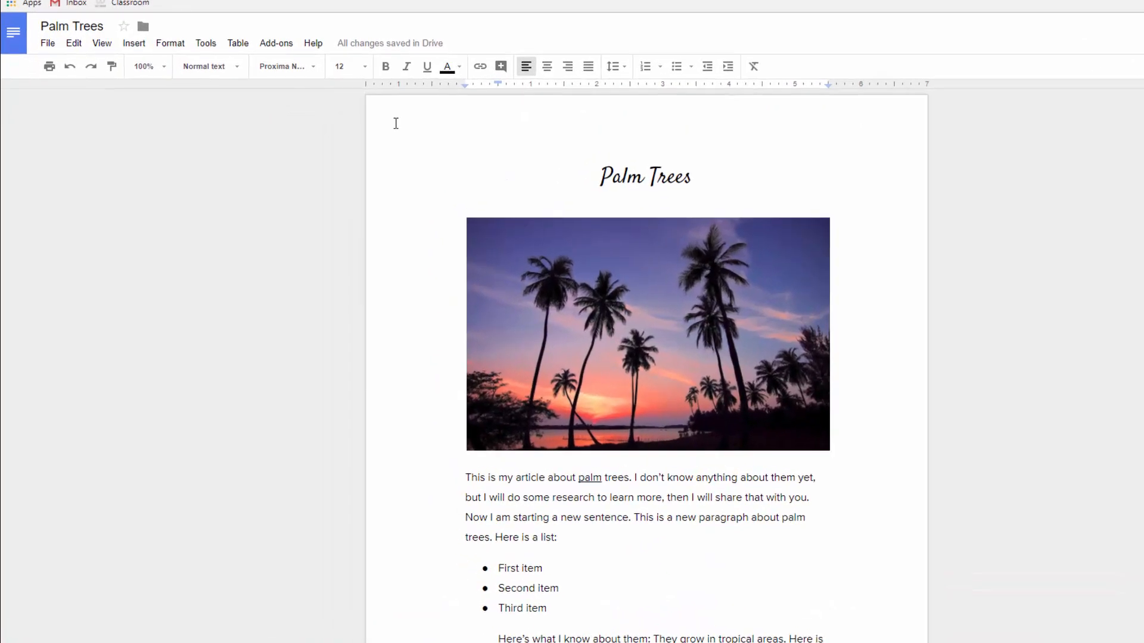
- Insert a page header with the student's full name, "English 9" and "January 25, 2018" on three separate lines
click(139, 44)
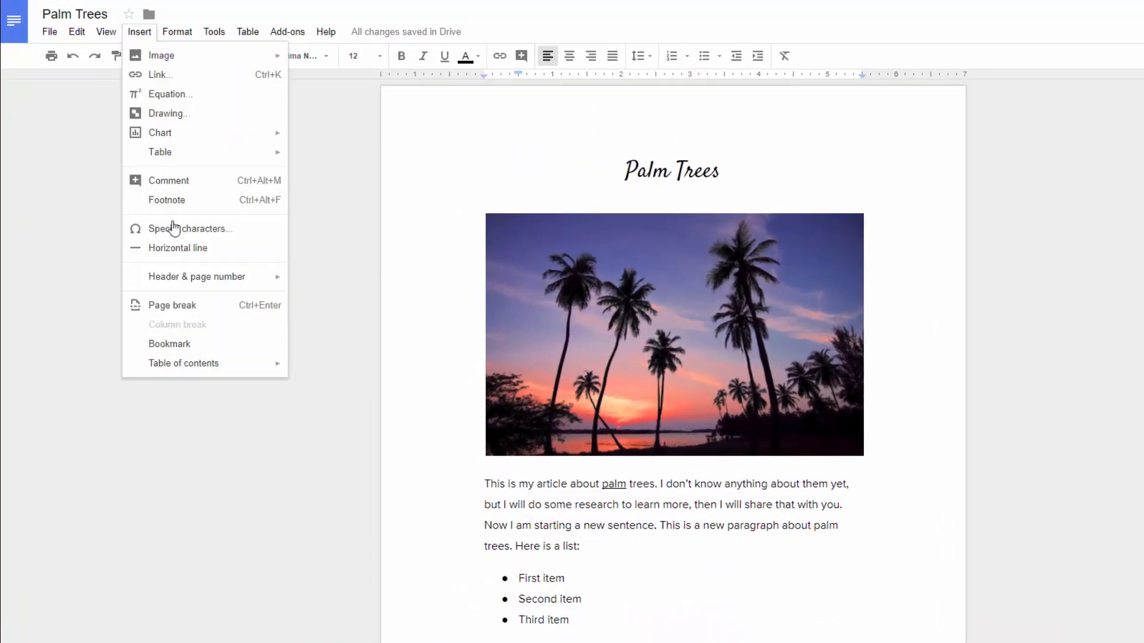
mouse_move(186, 284)
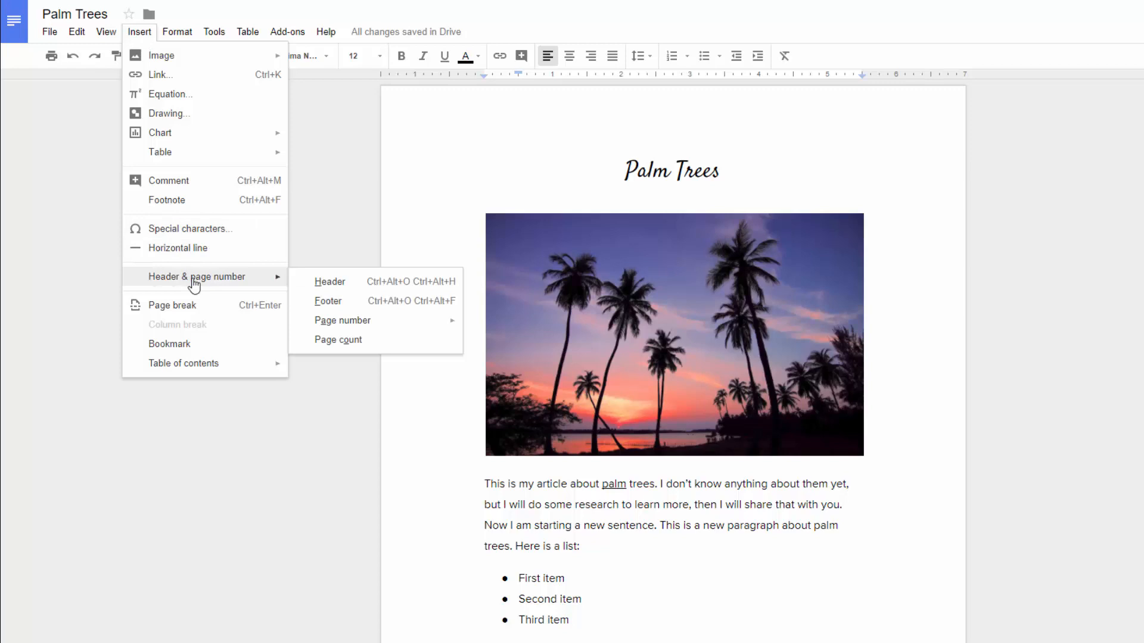
click(329, 282)
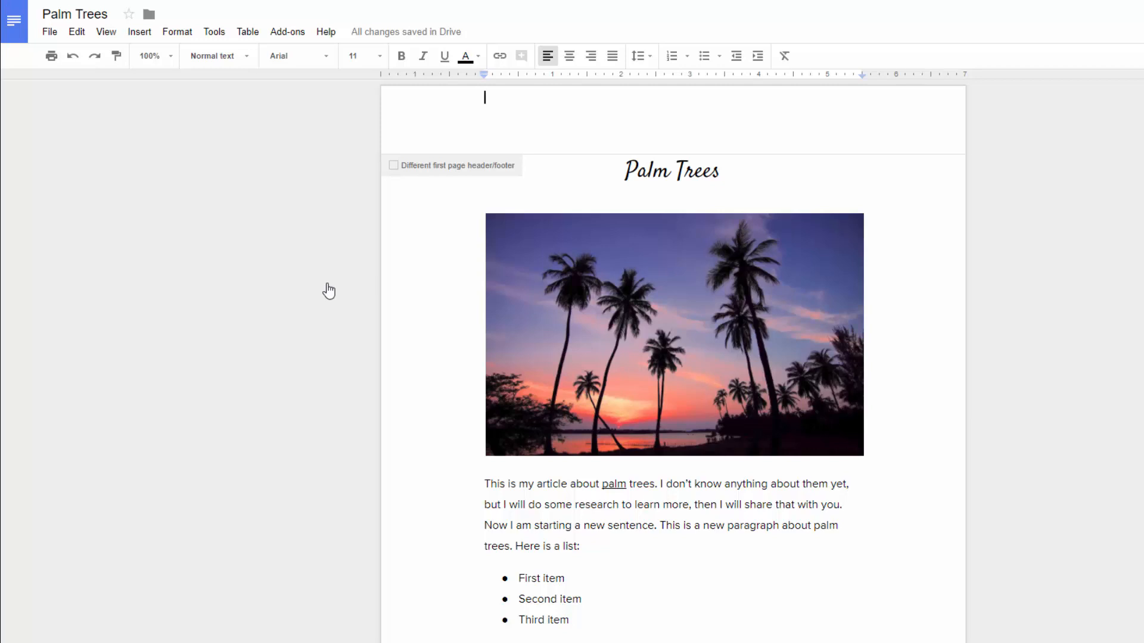
text(Jane Doe)
key(Return)
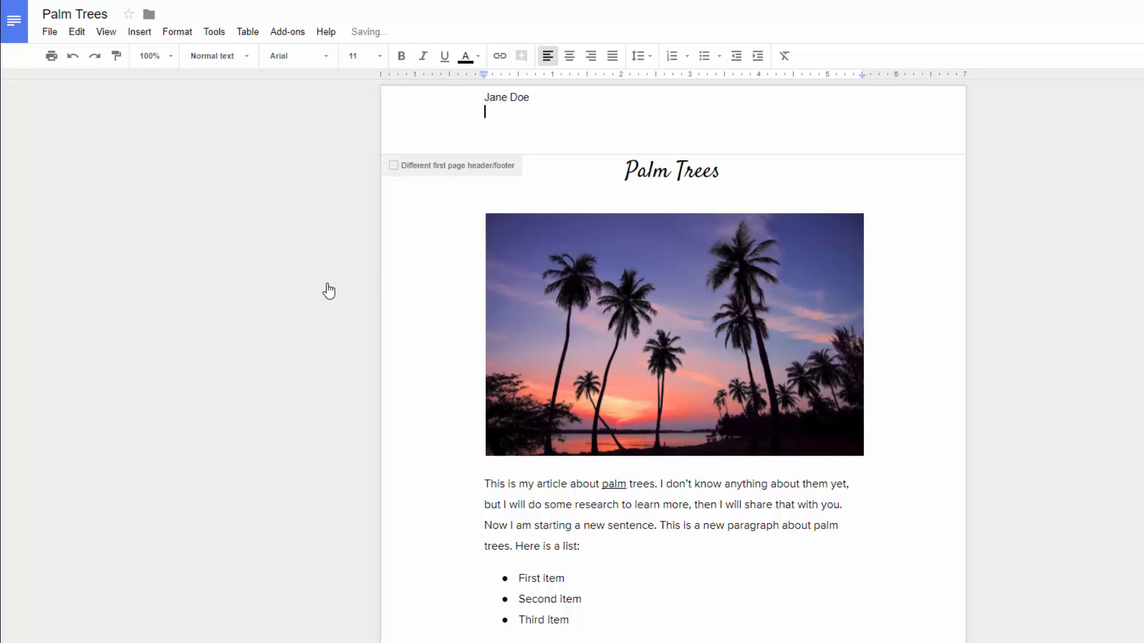
text(English 9)
key(Return)
text(January 25, 2018)
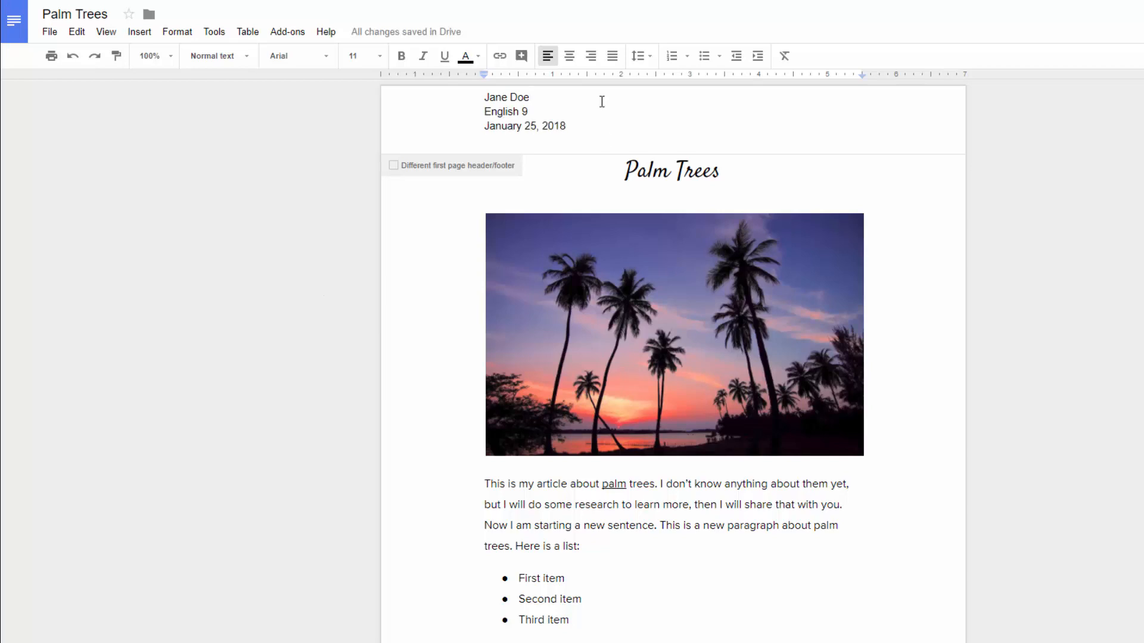
- Add the paragraphs "Keep writing." and "Another paragraph goes here." at the end of the body text
scroll(687, 518, down, 1)
scroll(686, 518, down, 3)
click(776, 538)
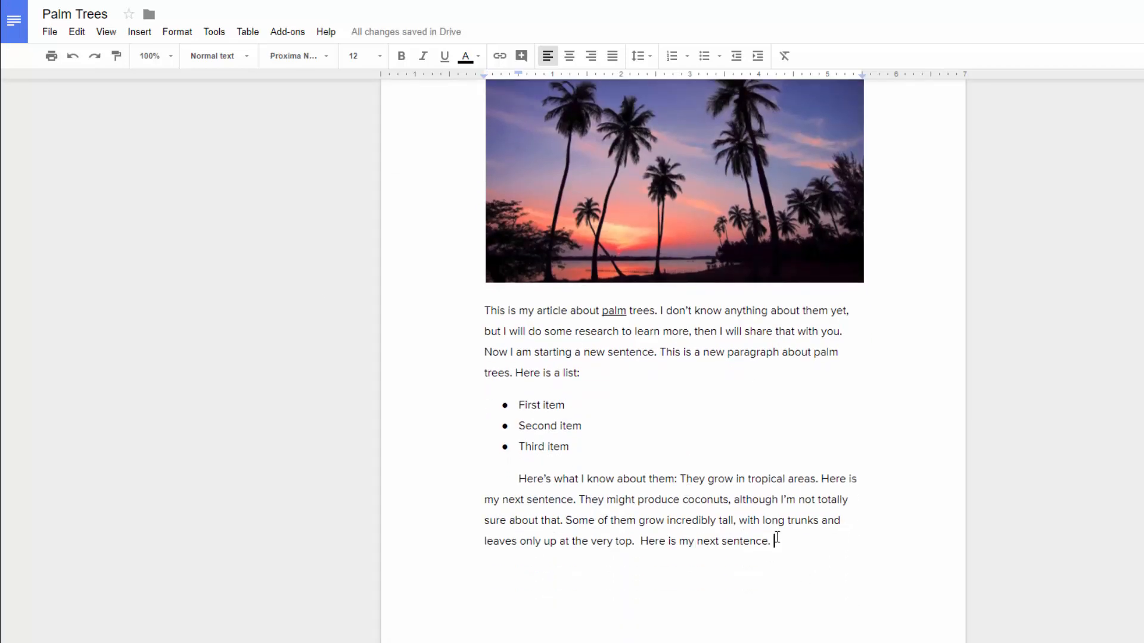
key(Return)
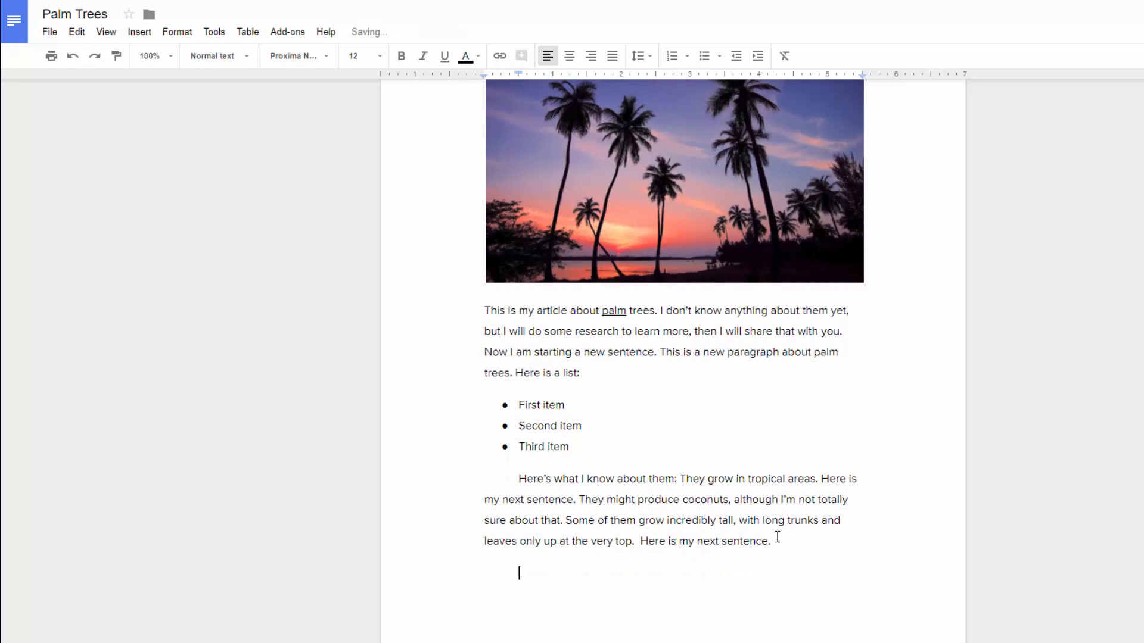
text(Keep writing)
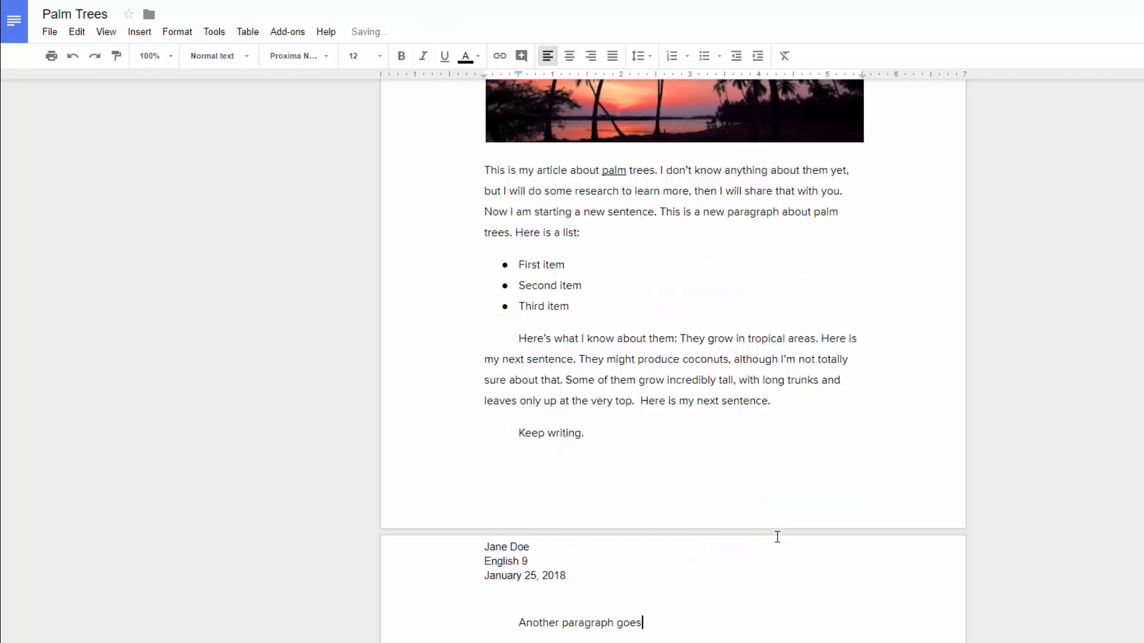
text(here.)
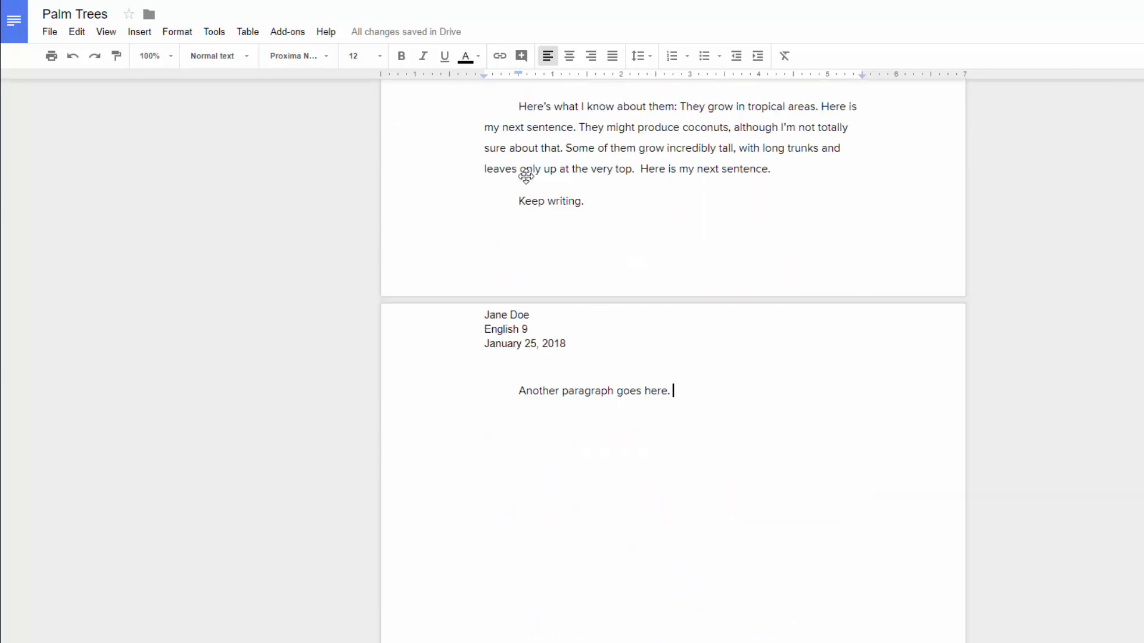
scroll(531, 173, down, 1)
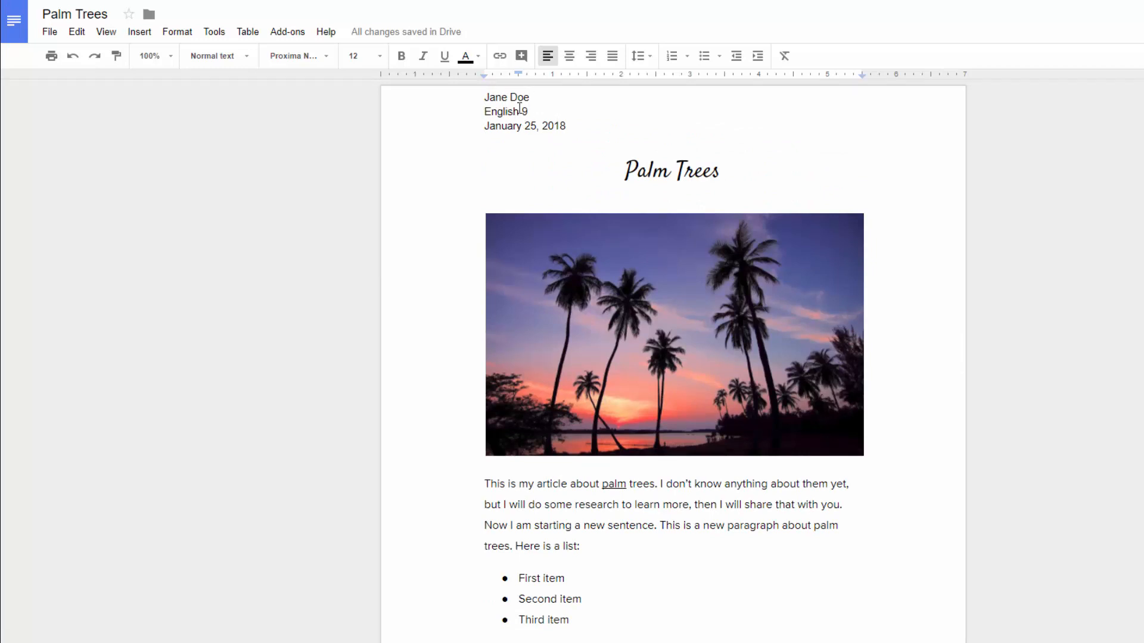
- Format all three header lines in Proxima Nova, size 10, and align them right
double_click(490, 97)
drag(485, 97, 584, 128)
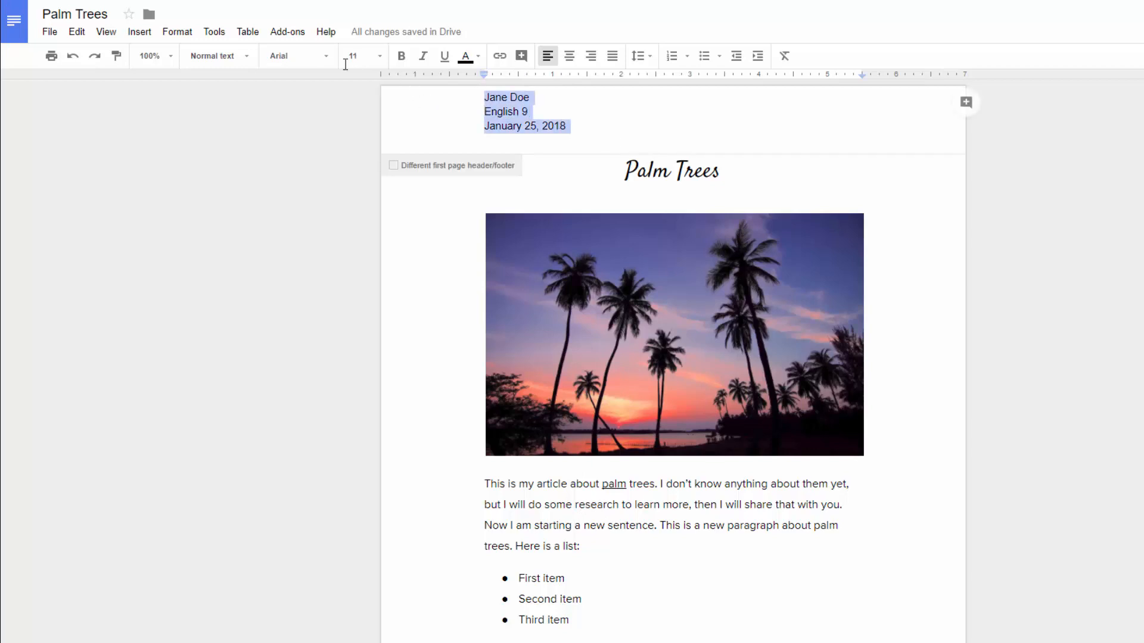
click(326, 58)
click(324, 82)
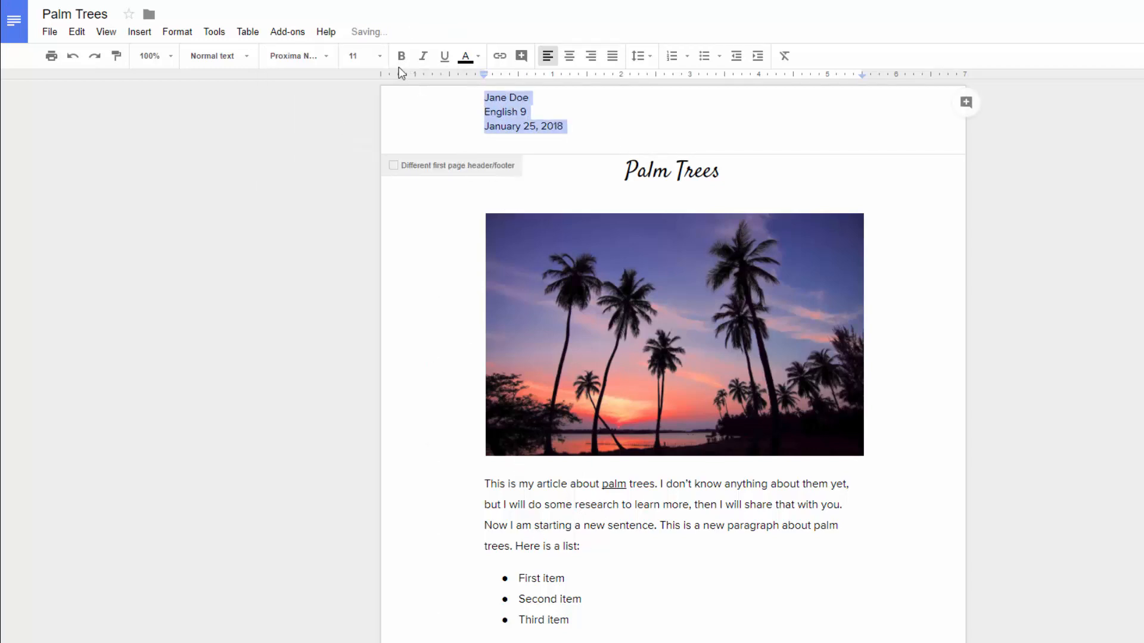
click(381, 57)
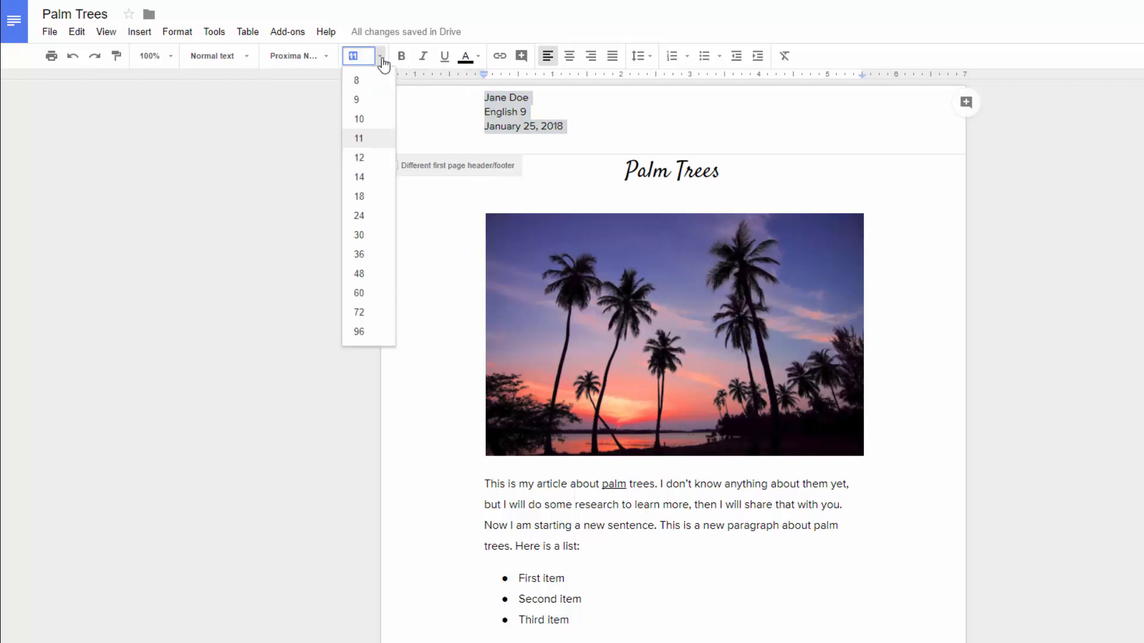
click(363, 119)
click(598, 61)
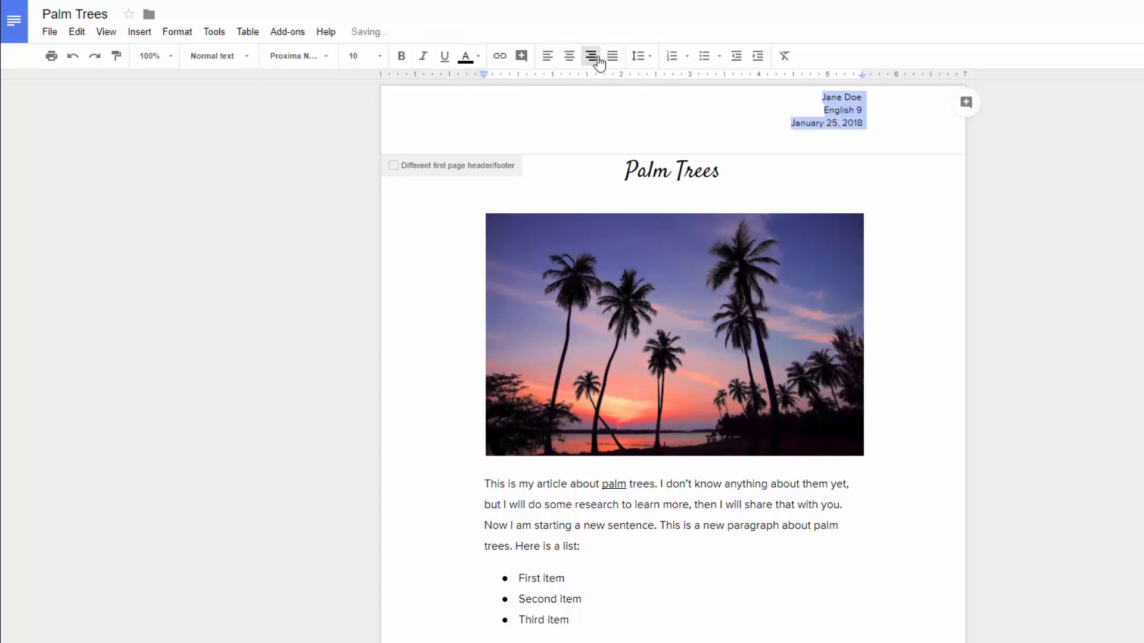
- Insert a blank line above the student's name in the header and return to the body text
click(827, 112)
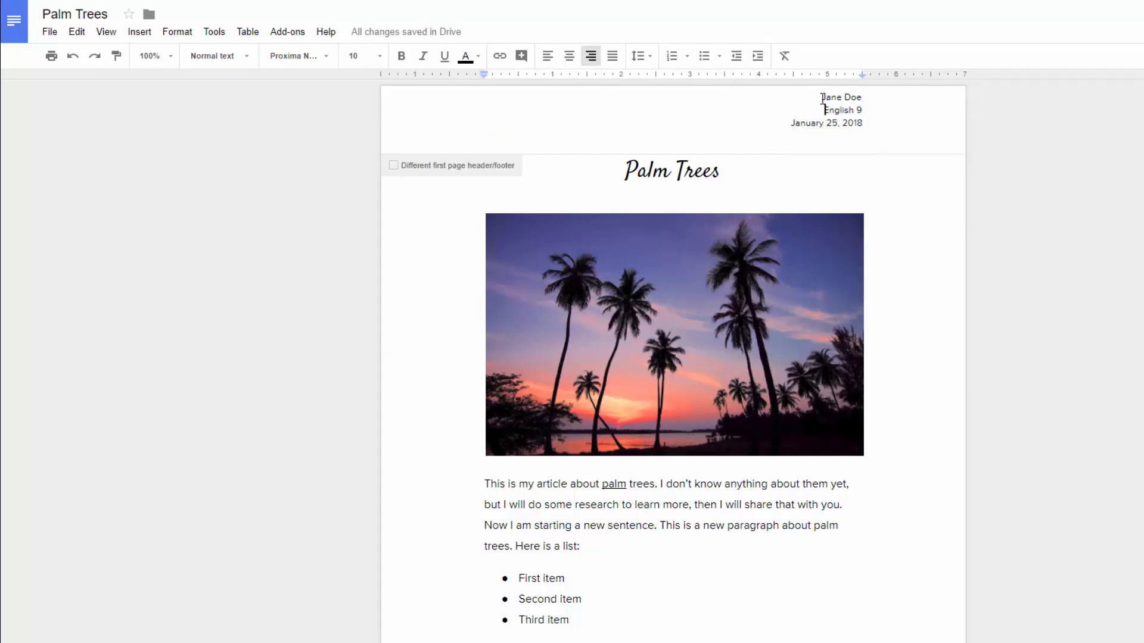
key(Return)
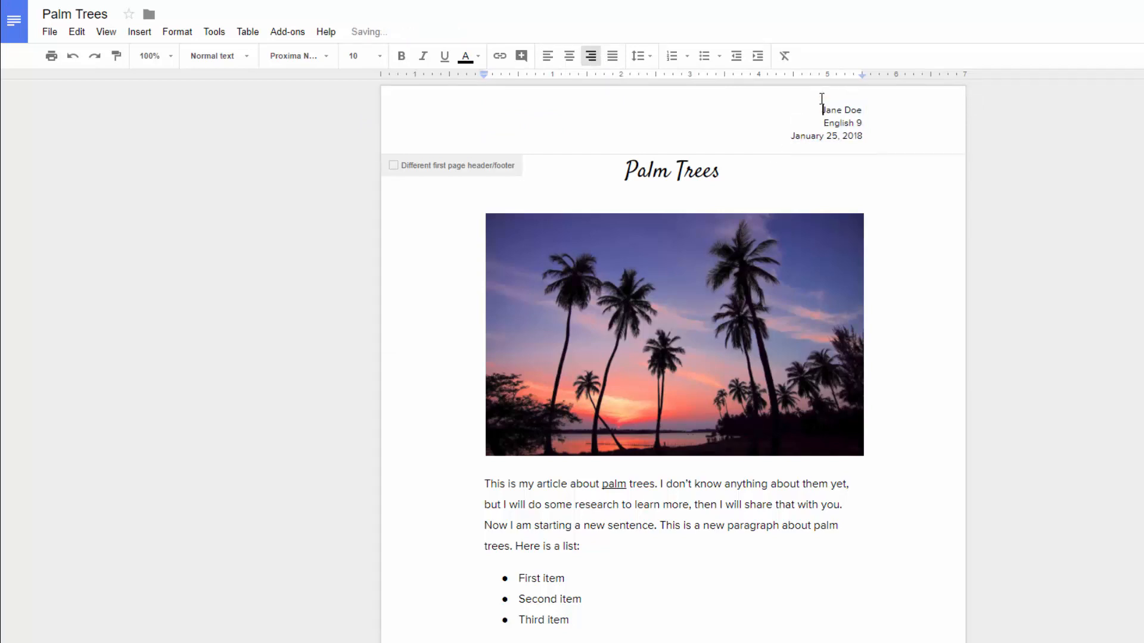
double_click(840, 178)
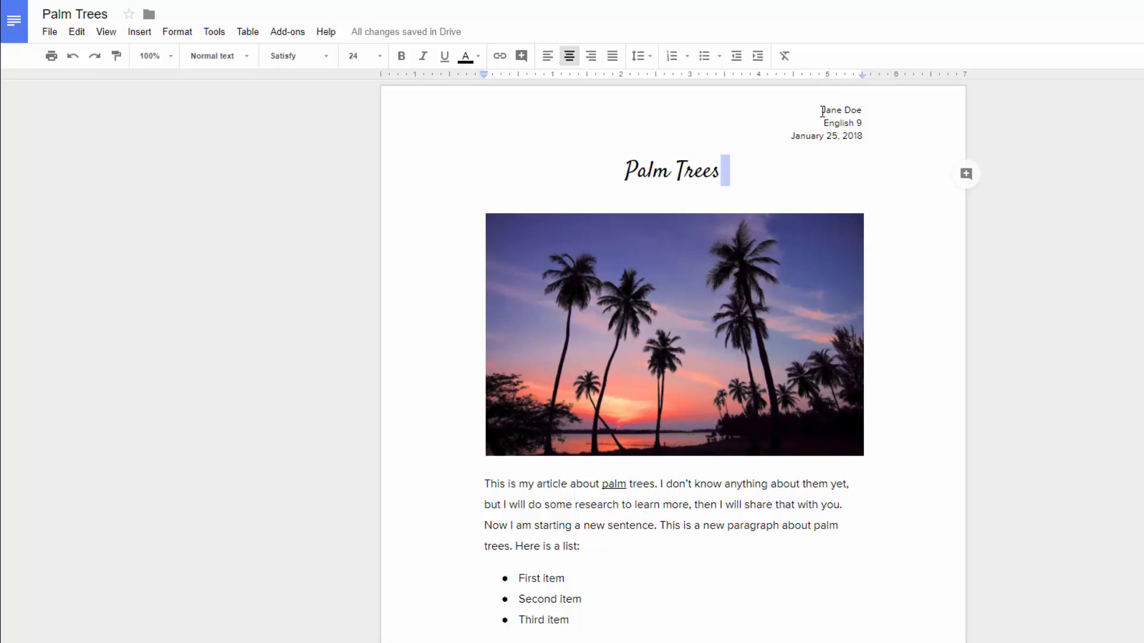
- Compare the header's placement on the second page with the first page
scroll(876, 209, down, 10)
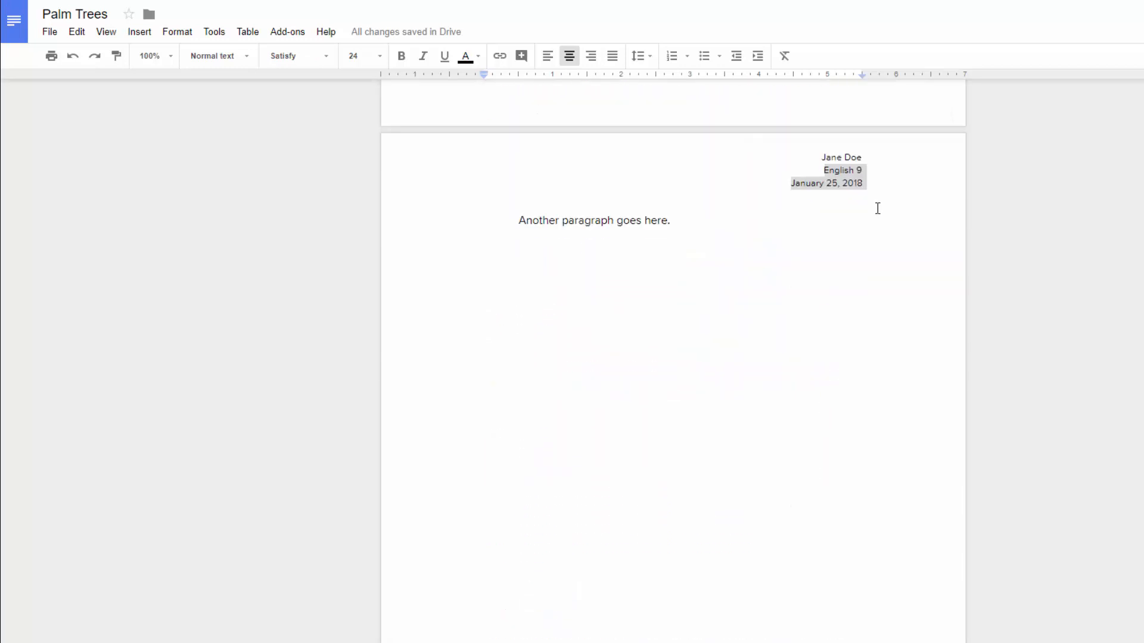
click(860, 215)
click(869, 233)
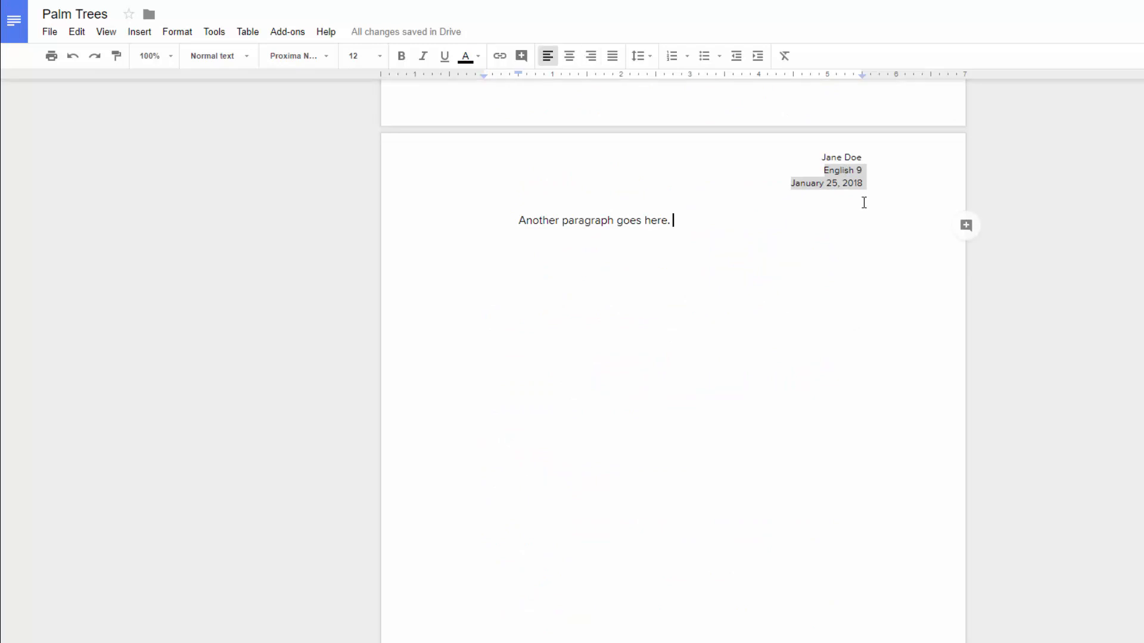
scroll(863, 201, up, 10)
click(831, 111)
scroll(825, 173, down, 10)
click(770, 249)
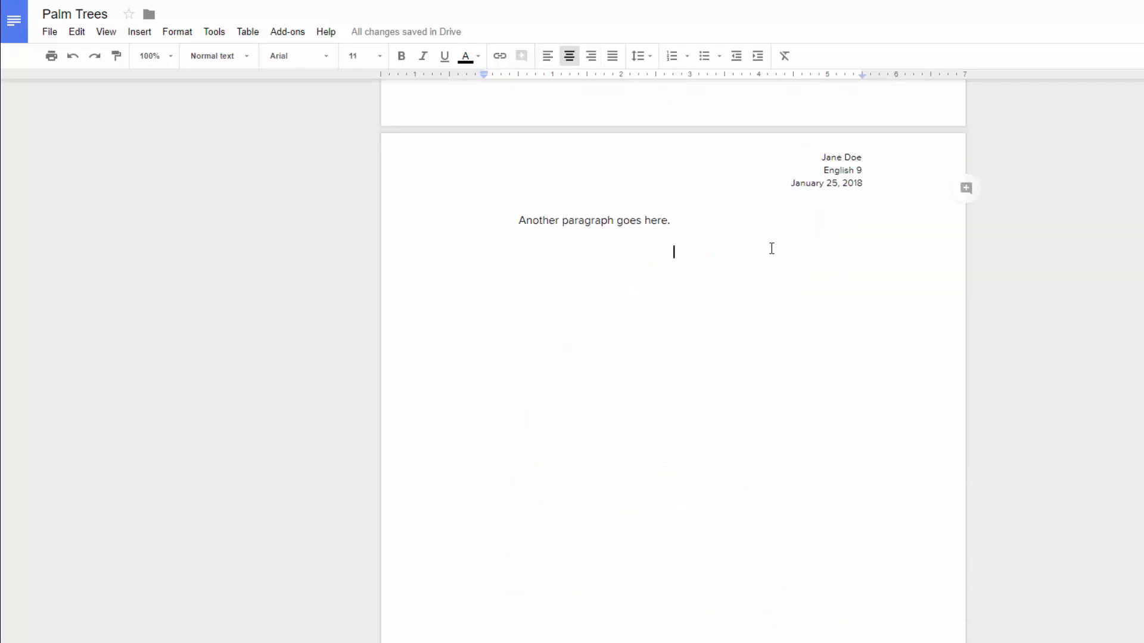
scroll(773, 251, up, 10)
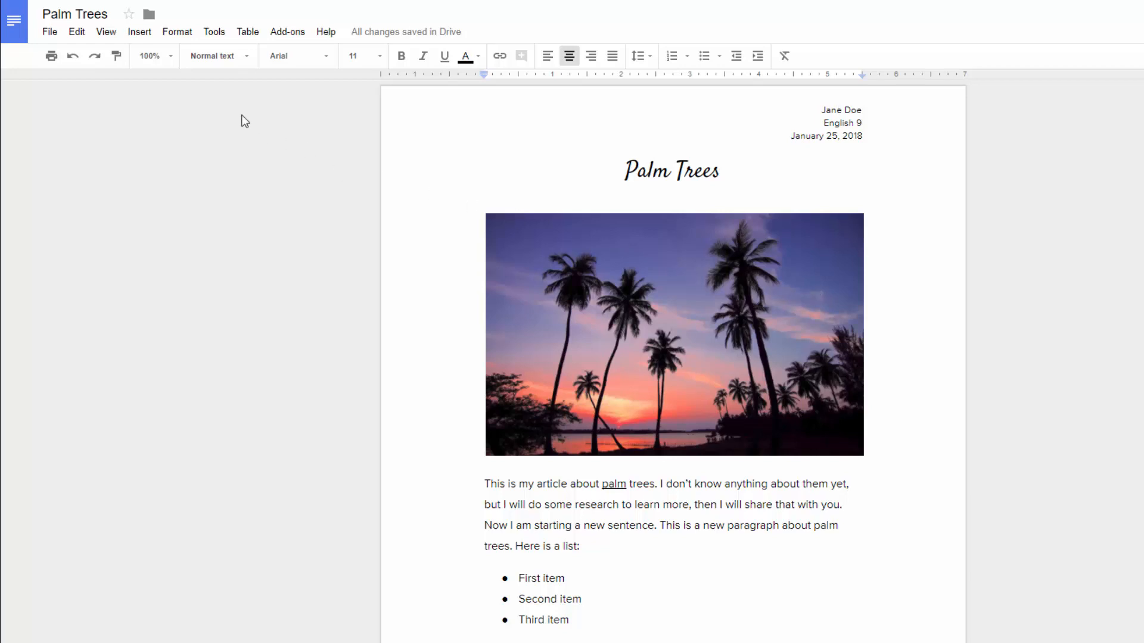
- Add page numbers to the footer starting from the first page and put "My Paper" before the number
click(149, 40)
mouse_move(179, 284)
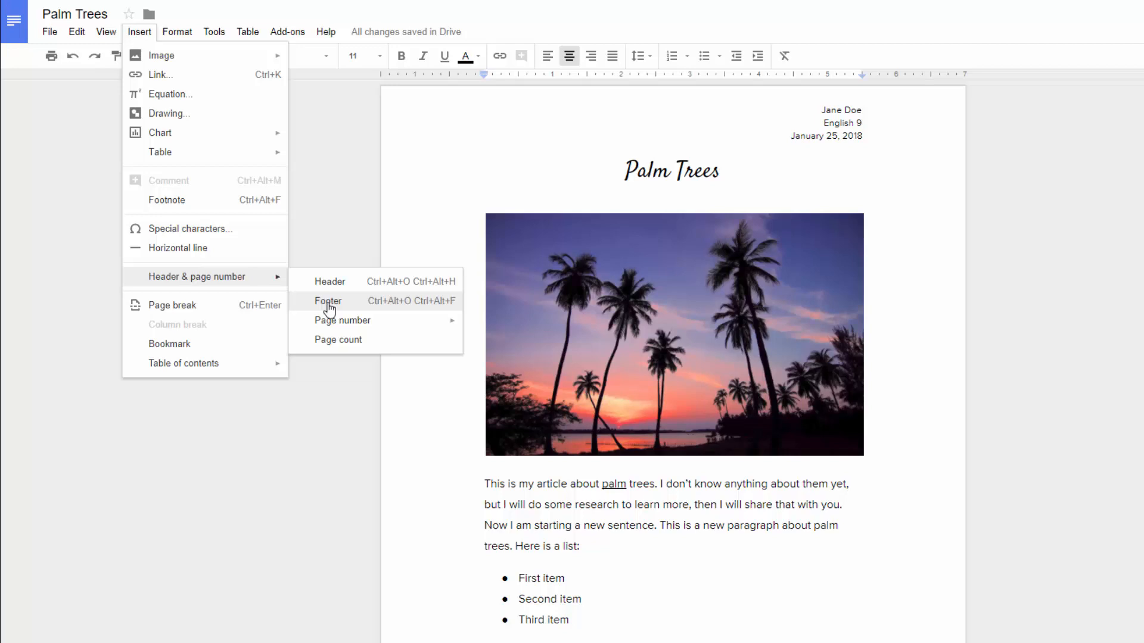
mouse_move(348, 328)
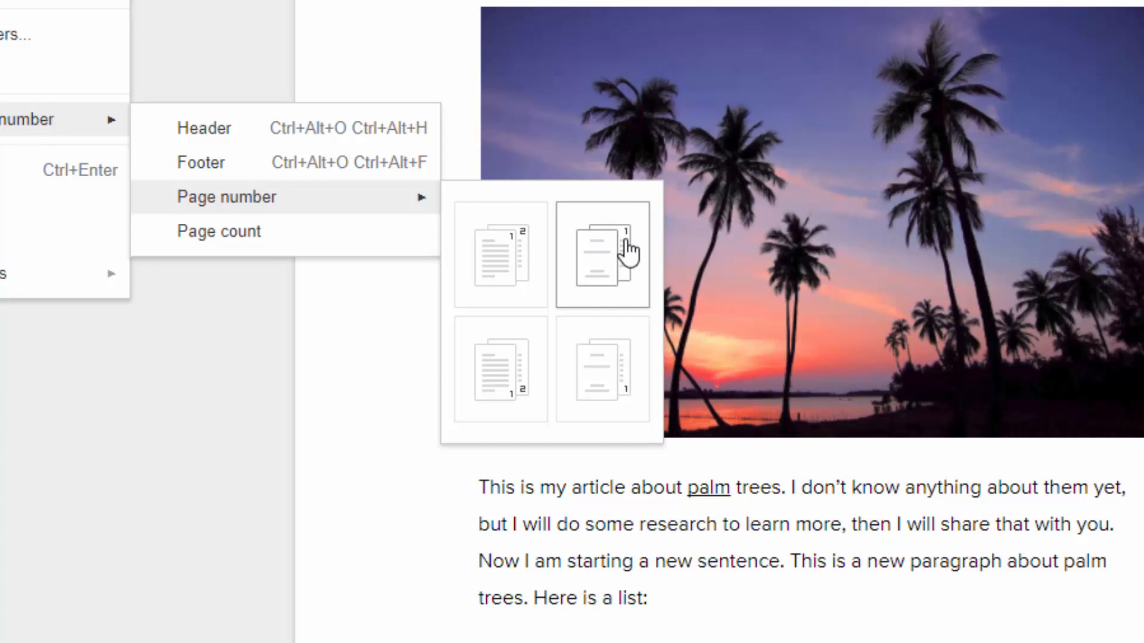
click(494, 391)
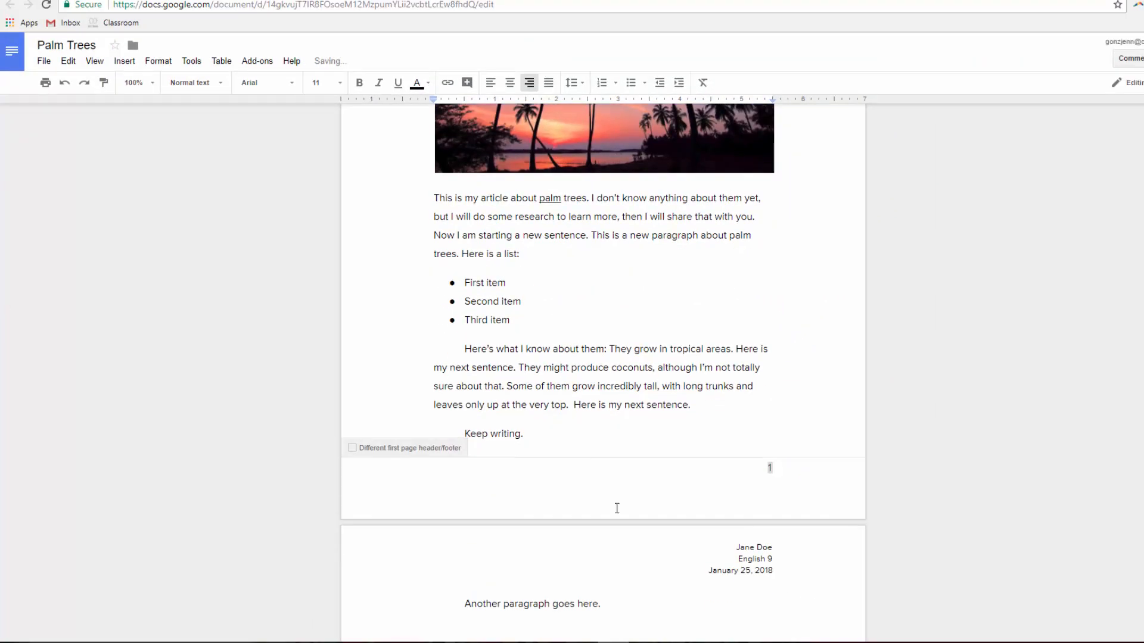
click(746, 485)
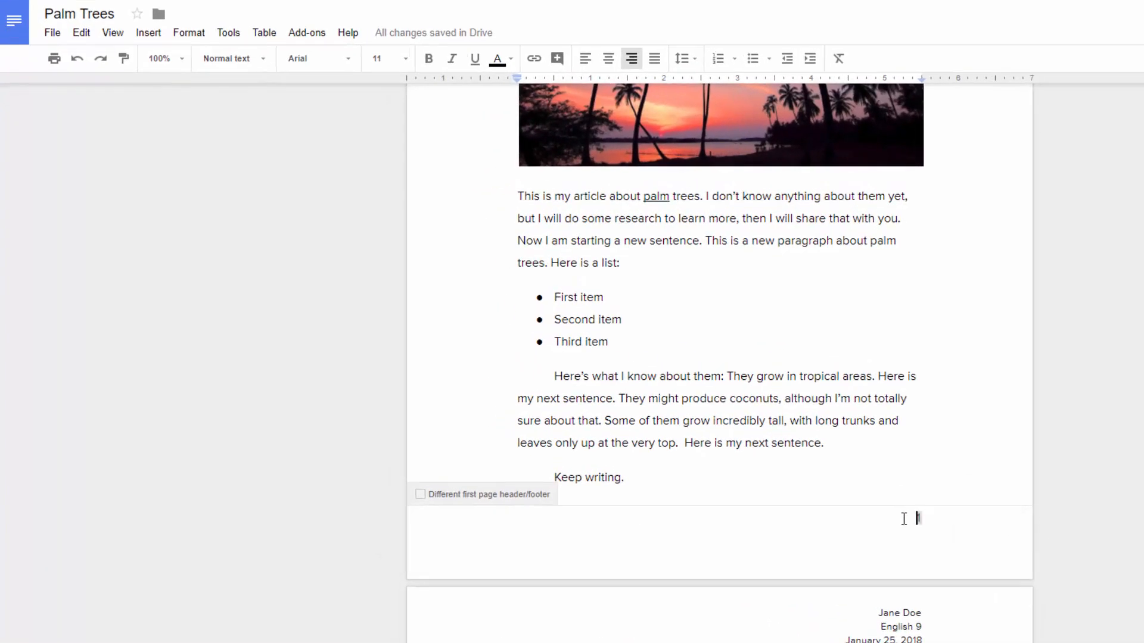
text(My Paper)
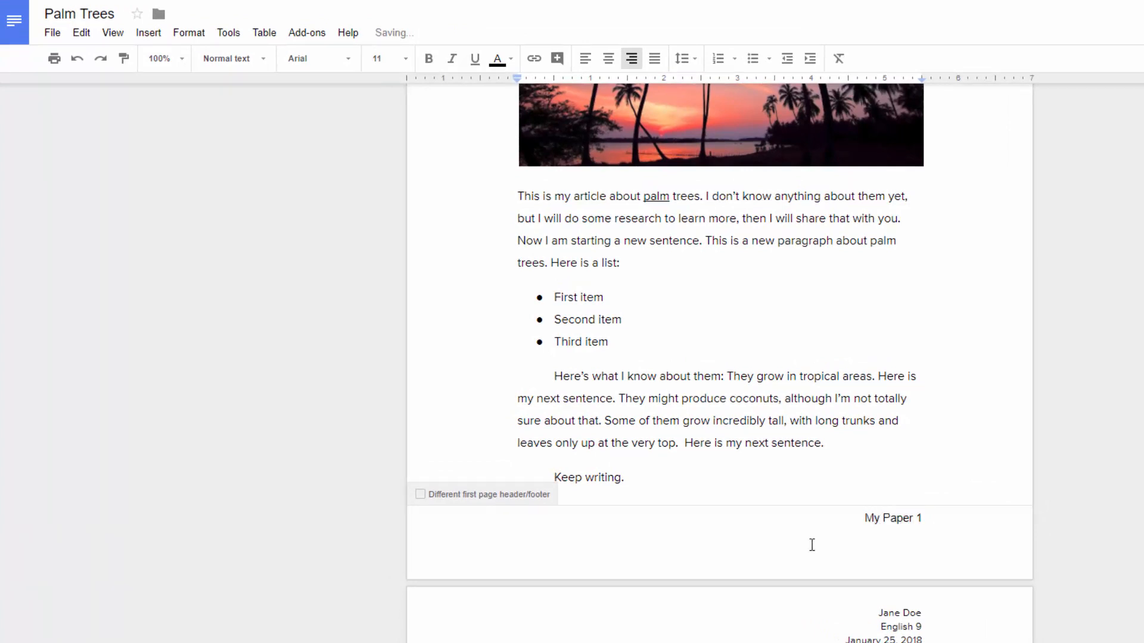
- Add a dash between "My Paper" and the page number in the footer
scroll(812, 544, down, 8)
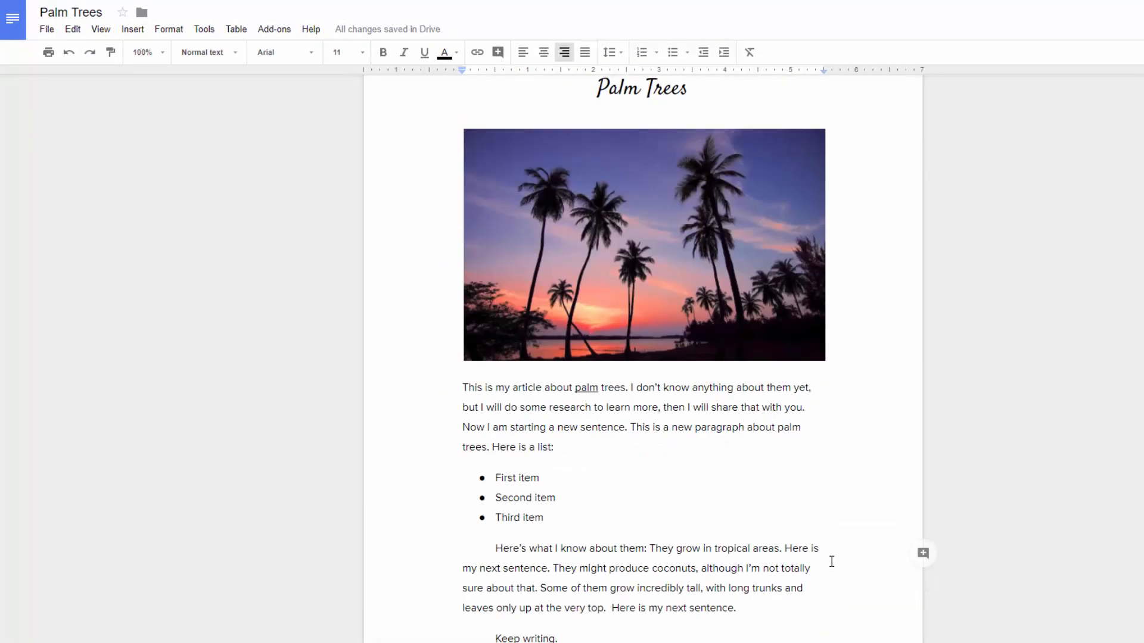
scroll(830, 554, down, 7)
scroll(834, 513, up, 2)
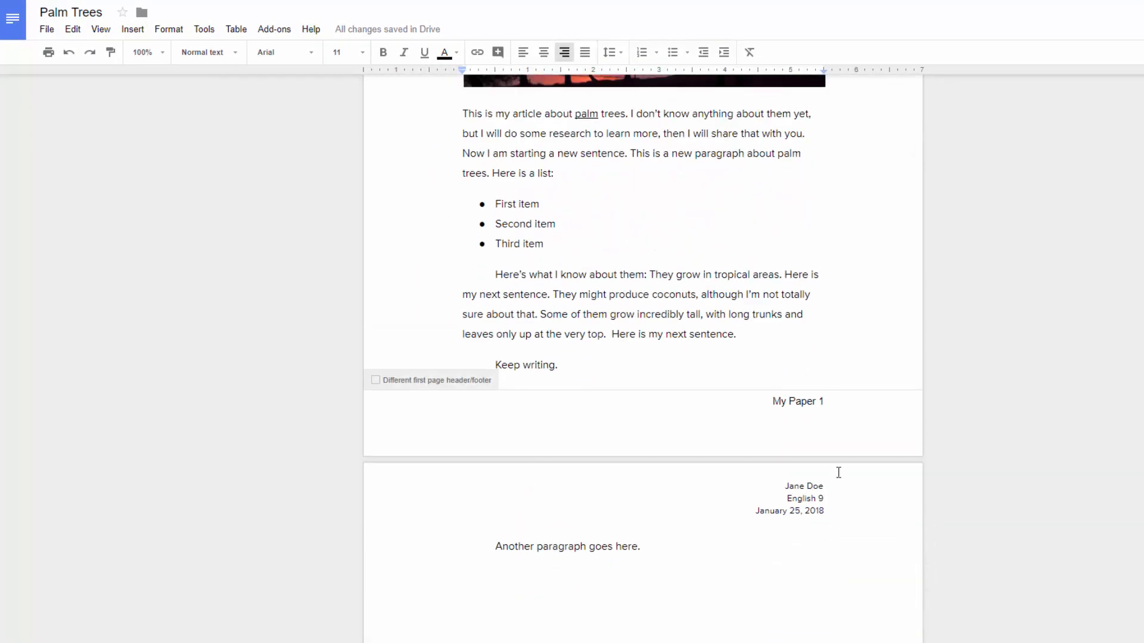
click(815, 402)
text(-)
- Replace the footer's dash with a solid black square special character, found by drawing a small square
click(133, 30)
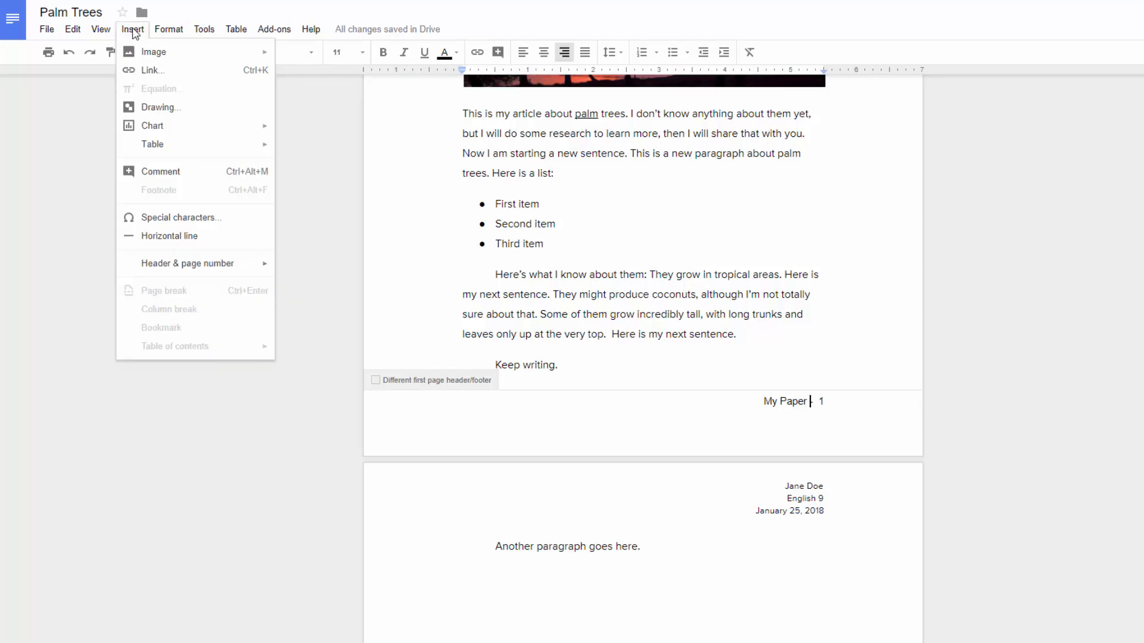
click(157, 218)
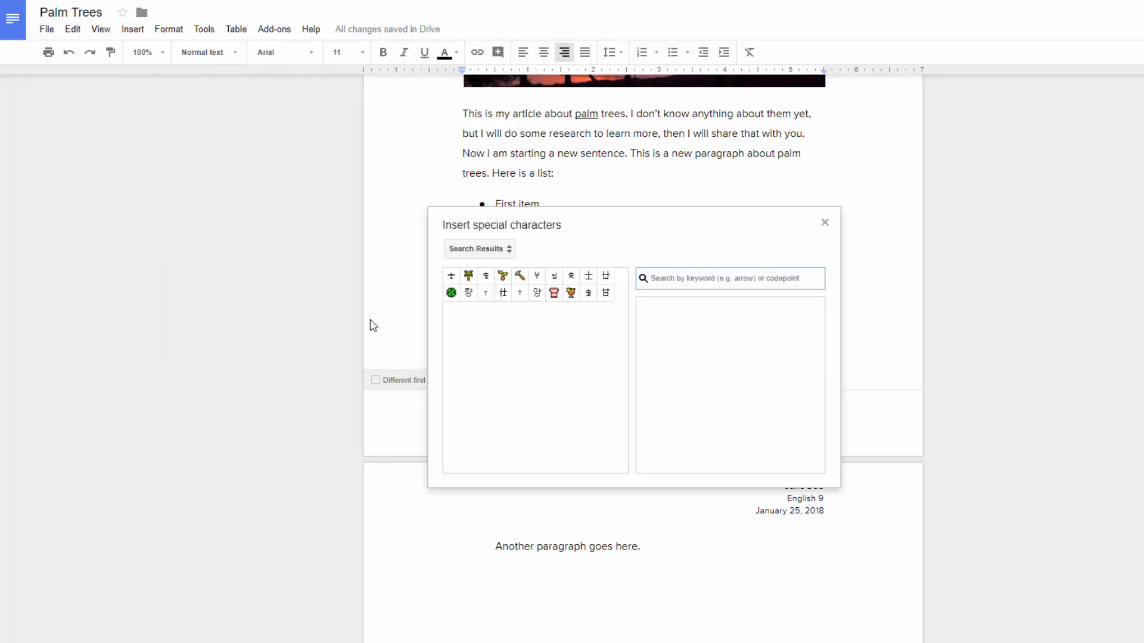
drag(735, 382, 739, 389)
mouse_move(714, 370)
mouse_down()
mouse_move(733, 371)
mouse_move(734, 387)
mouse_move(714, 371)
mouse_up()
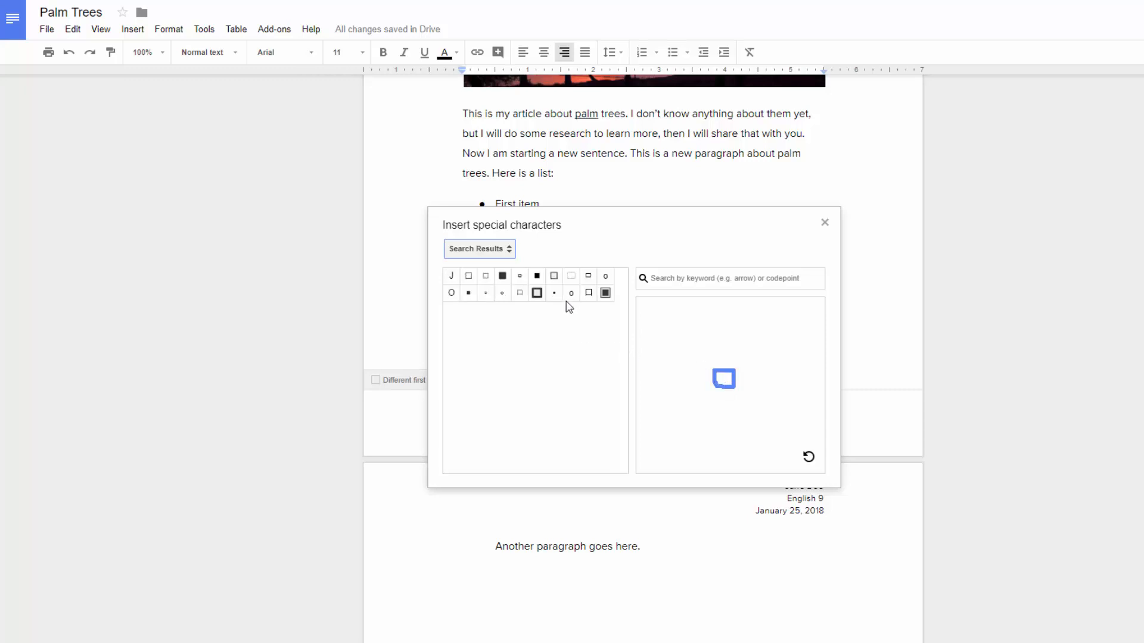
click(537, 277)
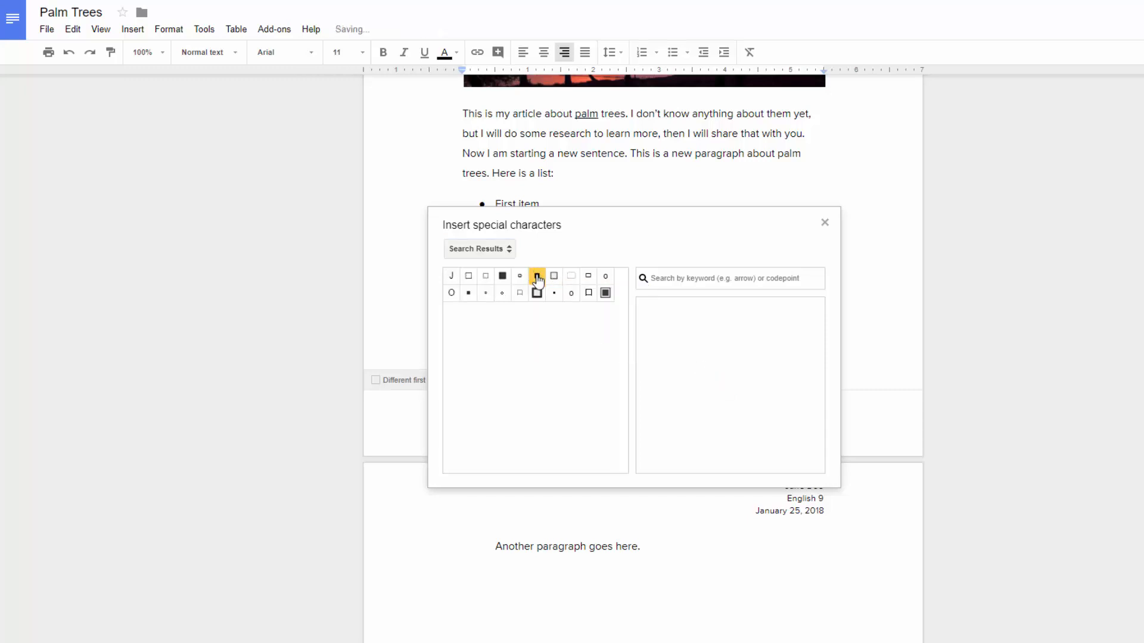
click(824, 224)
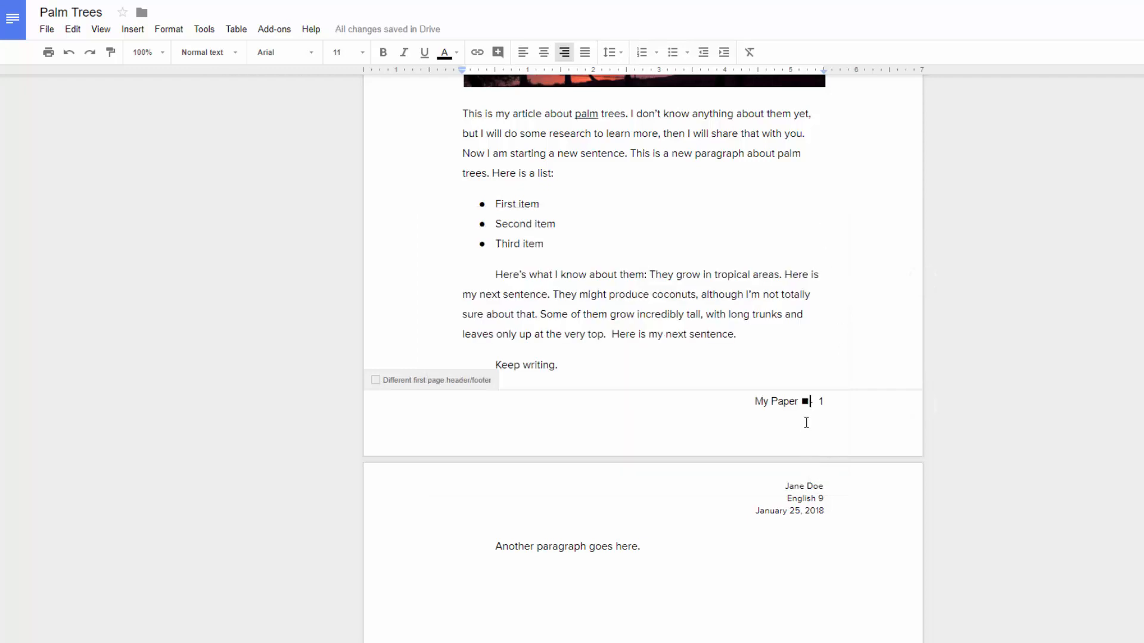
key(Delete)
key(Escape)
- Format the whole "My Paper" footer line with its page number in Proxima Nova at size 10
click(759, 402)
drag(759, 402, 822, 402)
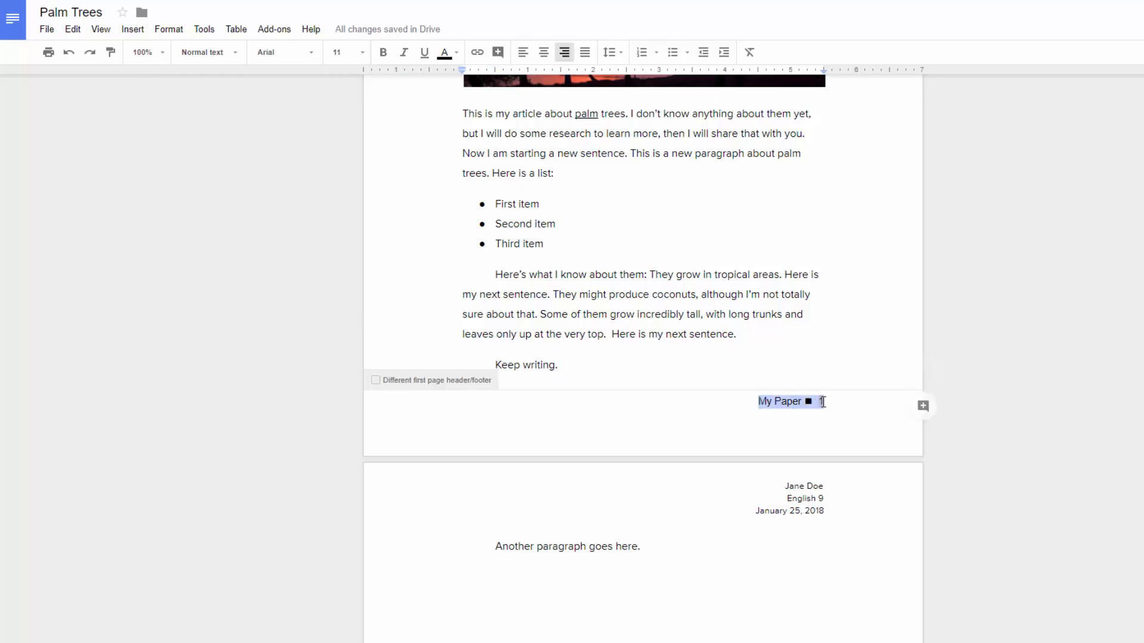
click(310, 54)
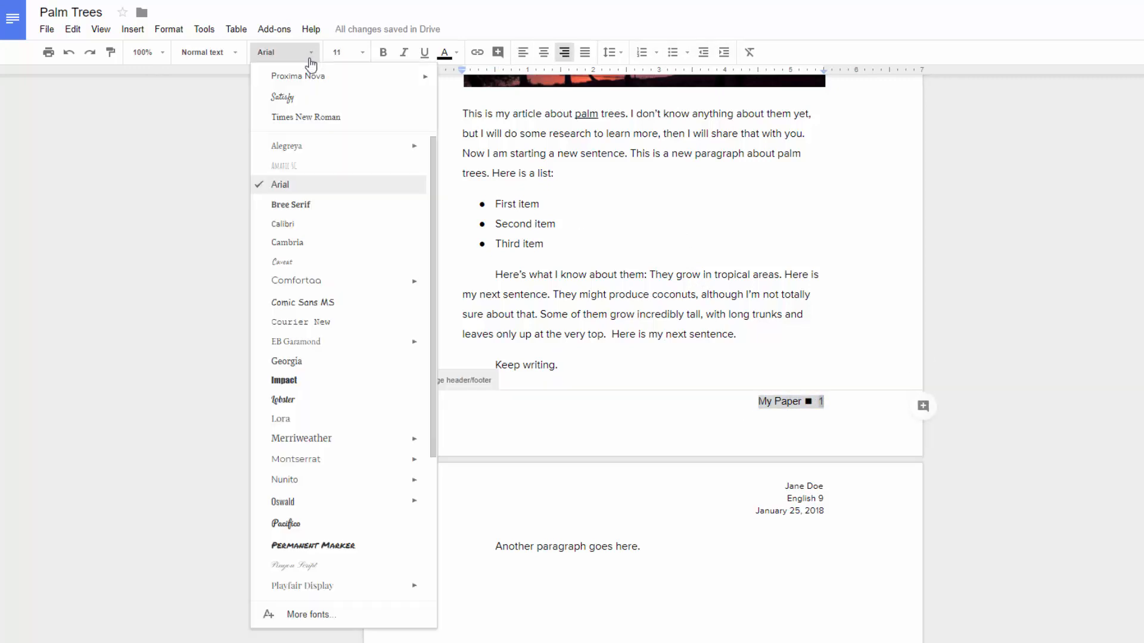
click(309, 75)
click(360, 54)
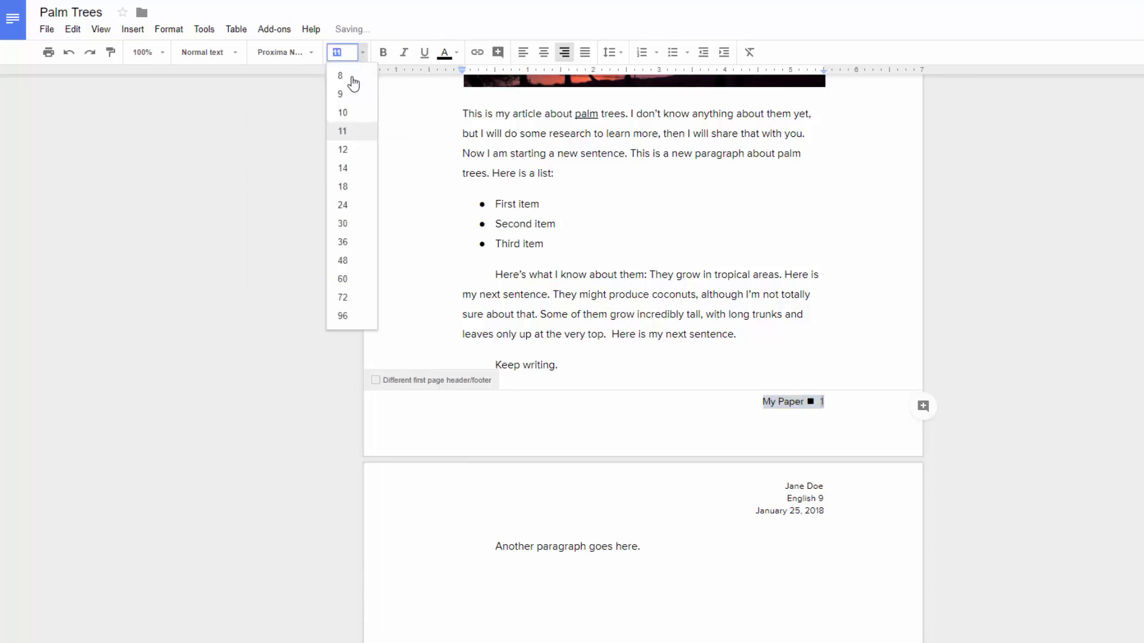
click(347, 112)
click(896, 439)
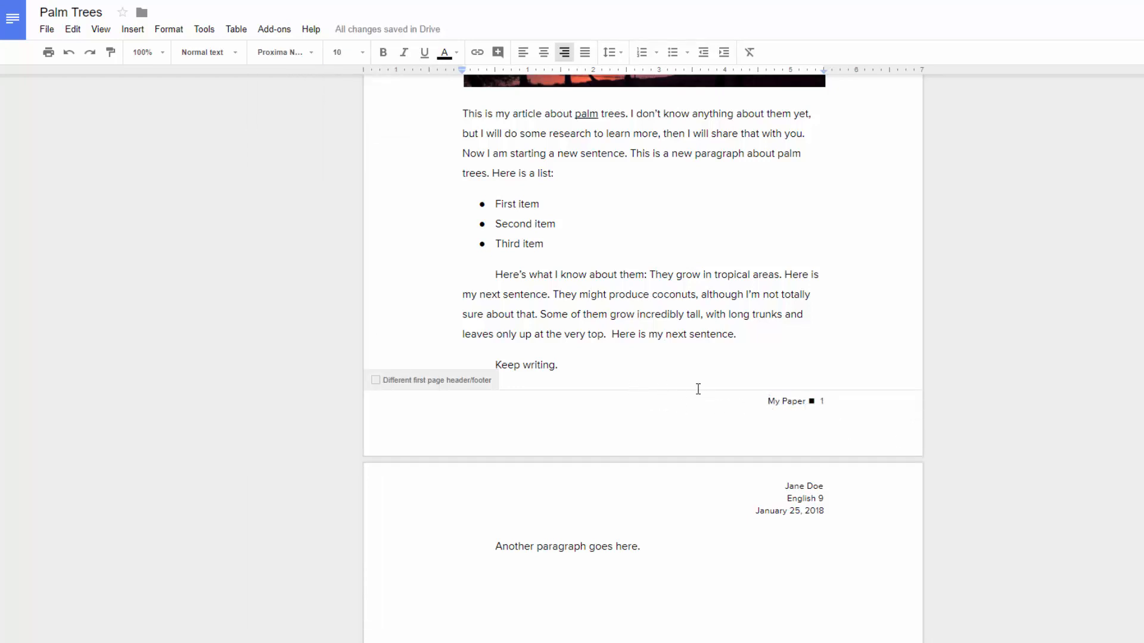
double_click(746, 319)
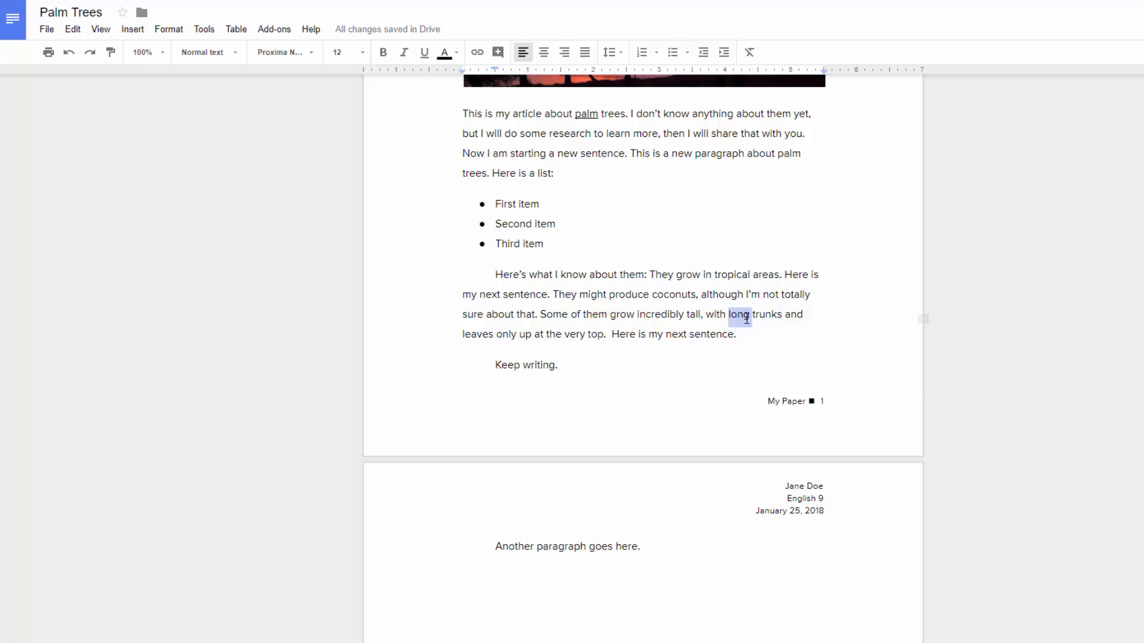
click(744, 317)
- Insert a horizontal line on a new line above the "My Paper" text in the footer and return to the body text
click(770, 401)
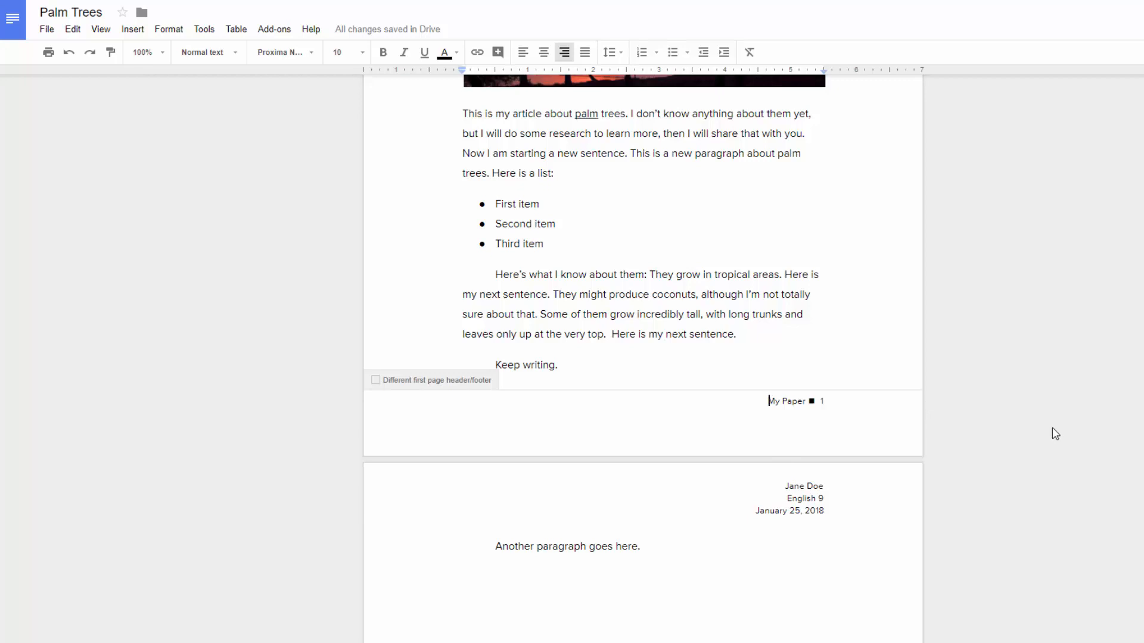
key(Return)
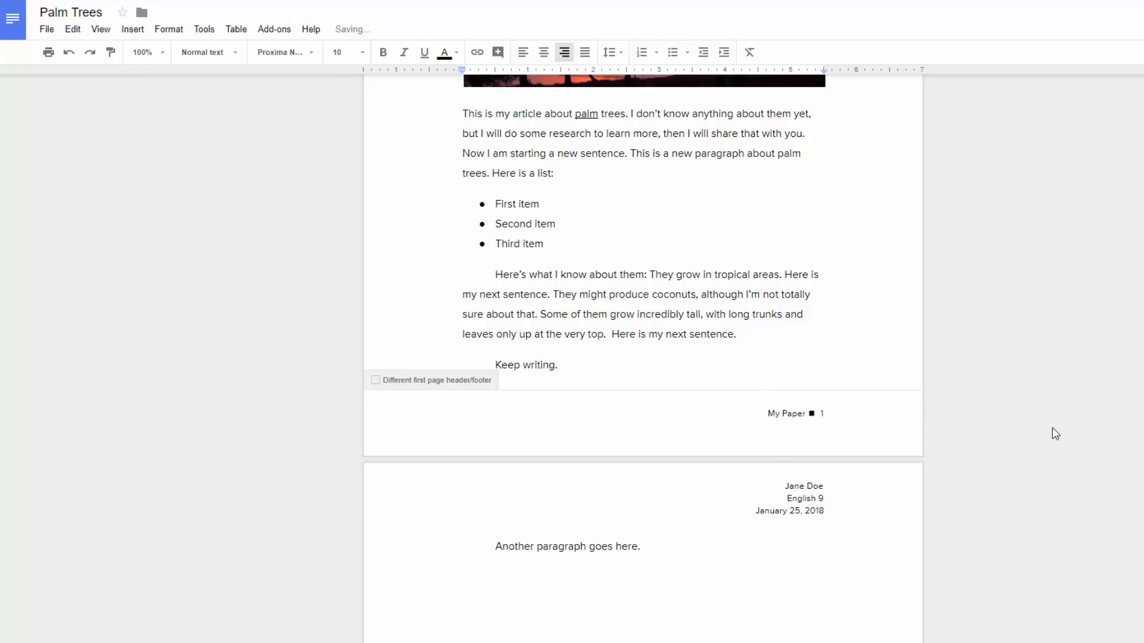
click(134, 29)
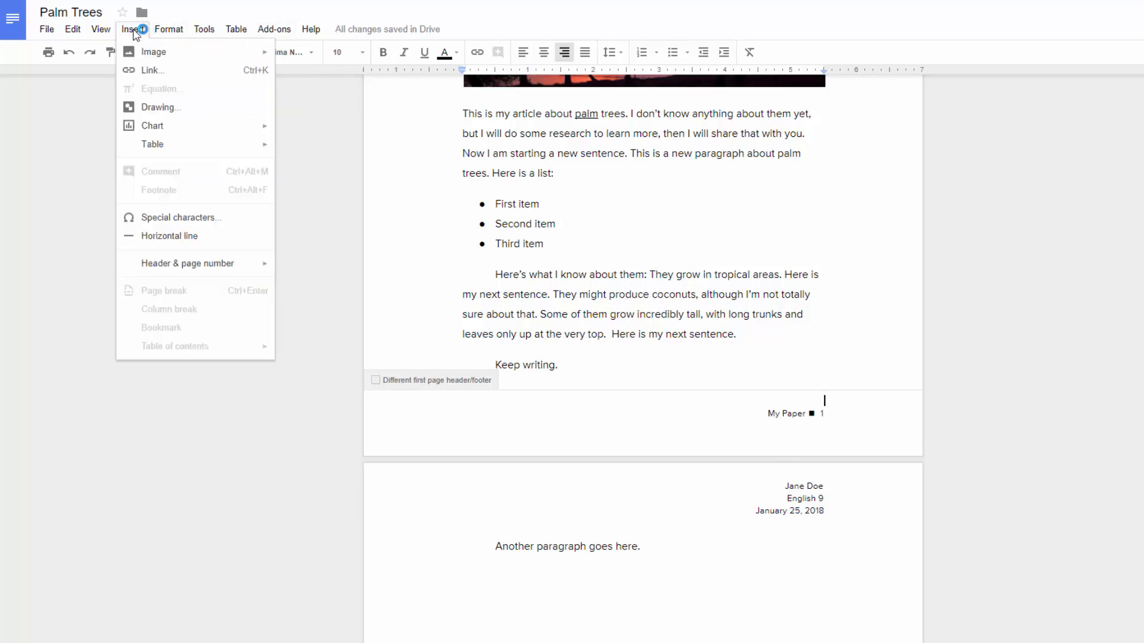
click(178, 237)
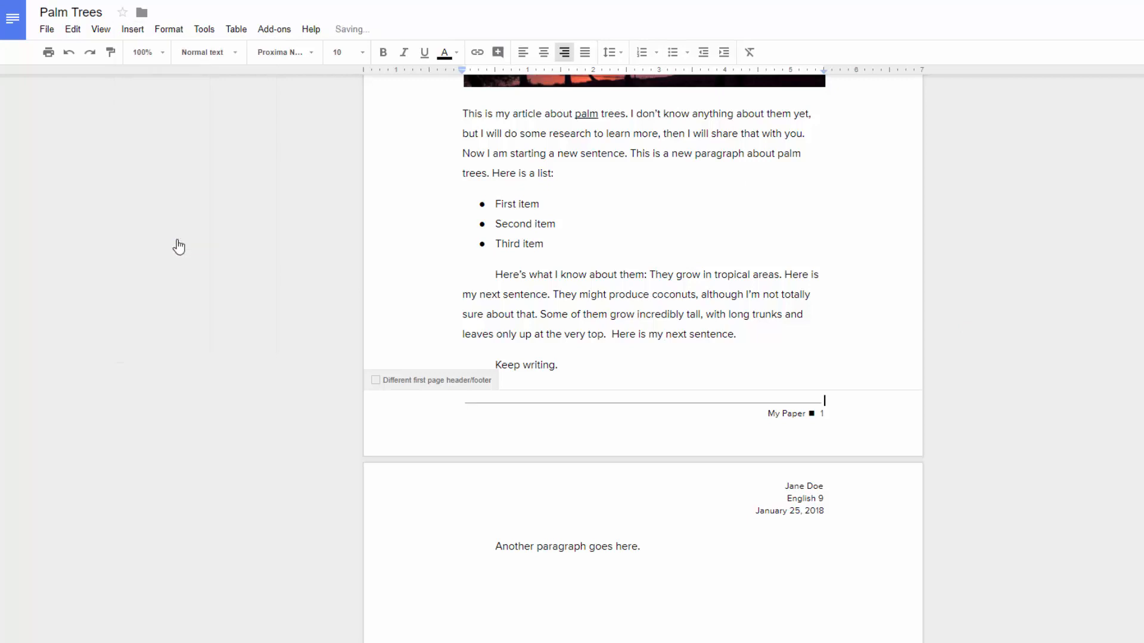
click(673, 333)
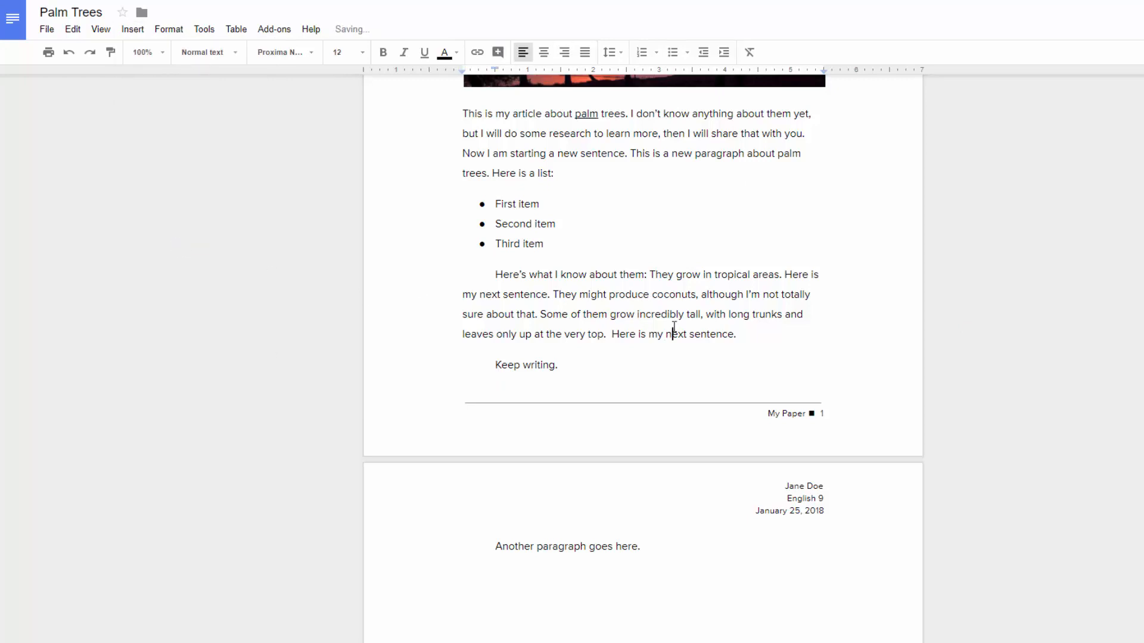
- Try left and center alignment on the second page's footer text and set it back to right alignment
scroll(673, 326, down, 8)
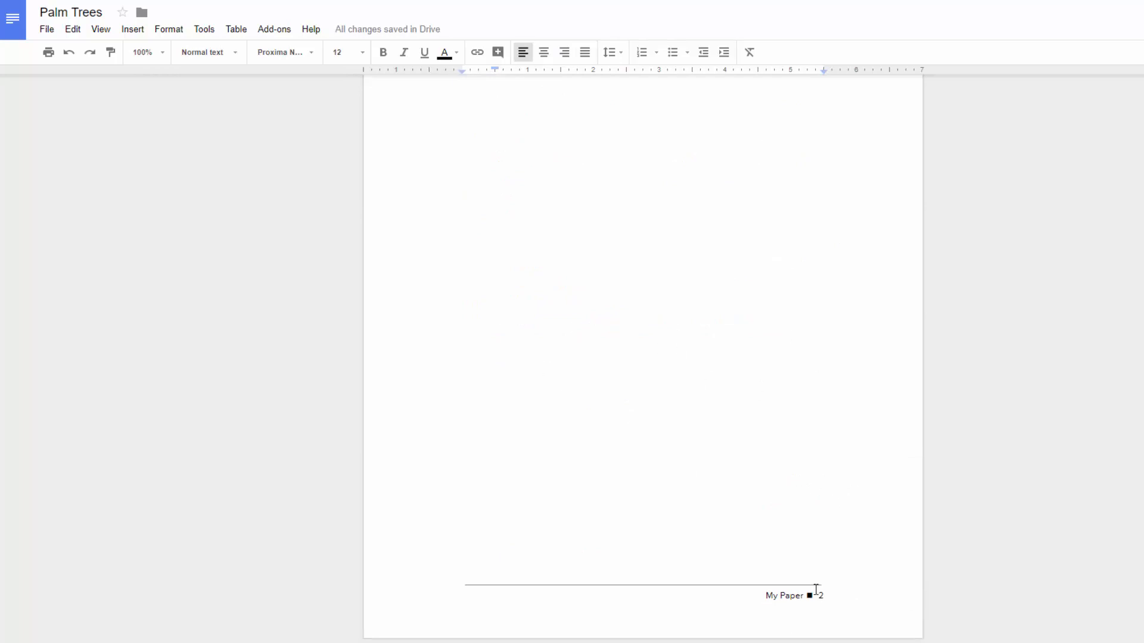
scroll(804, 554, down, 1)
double_click(766, 543)
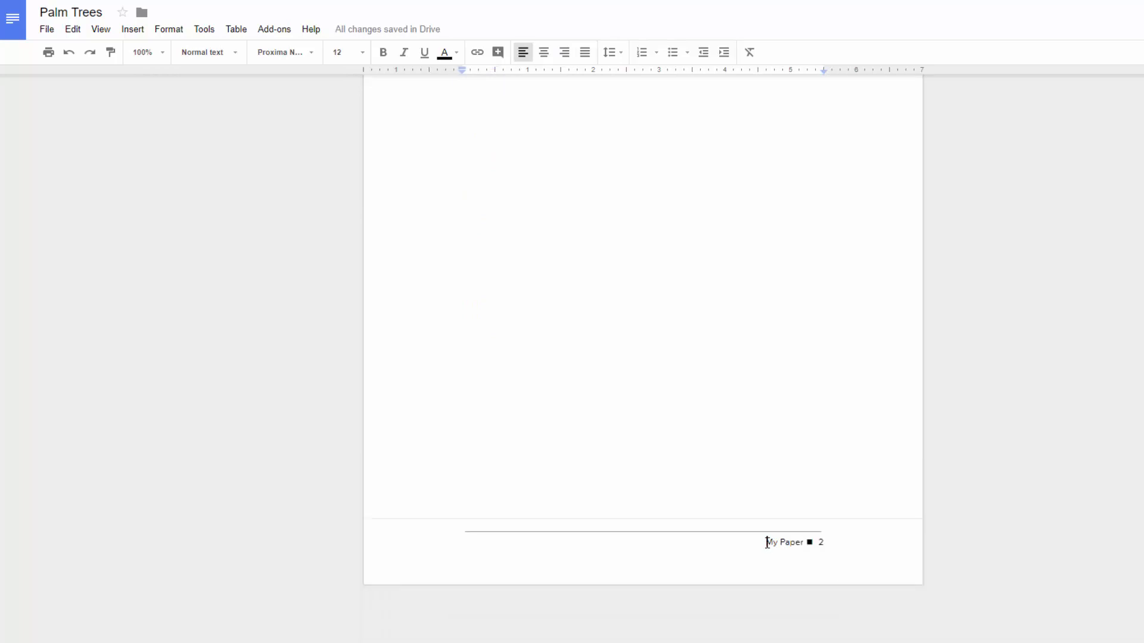
triple_click(834, 542)
click(523, 53)
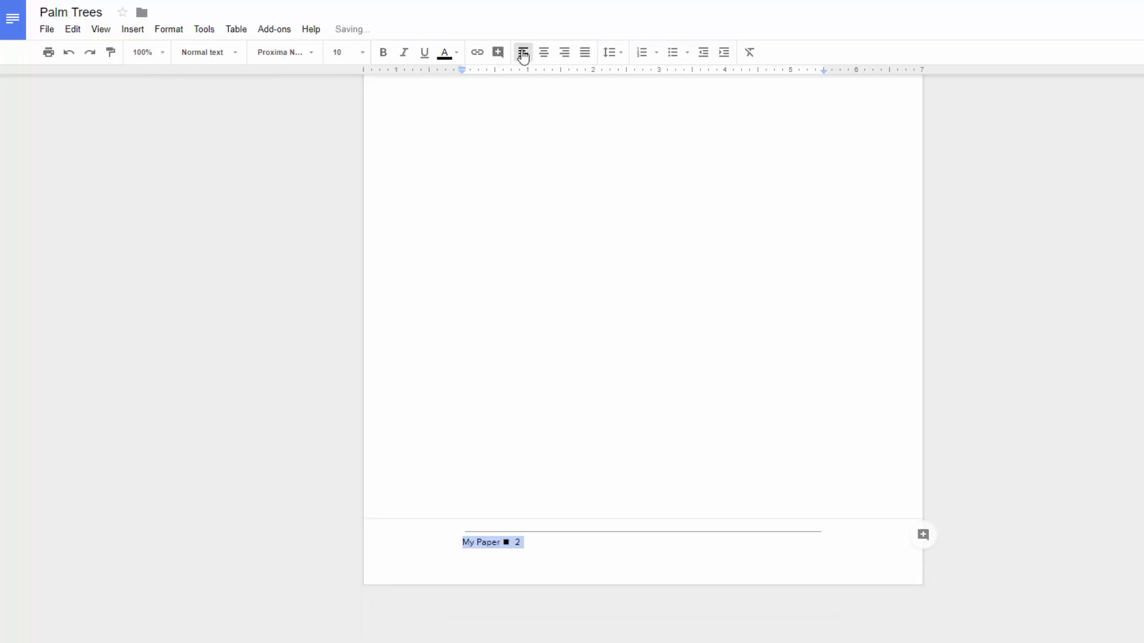
click(542, 53)
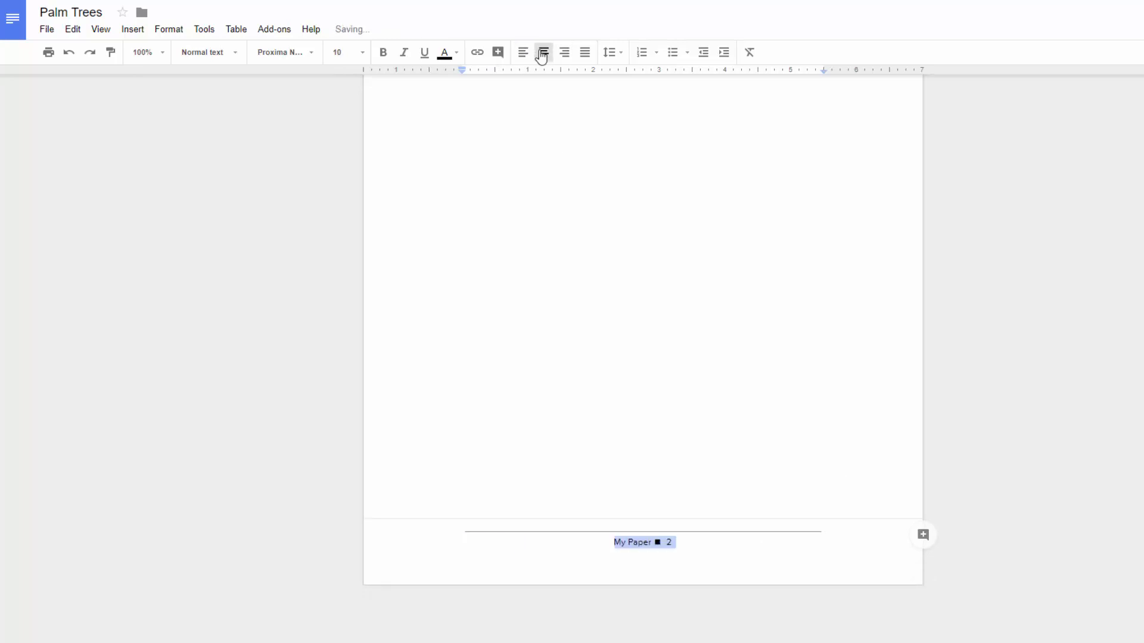
click(564, 53)
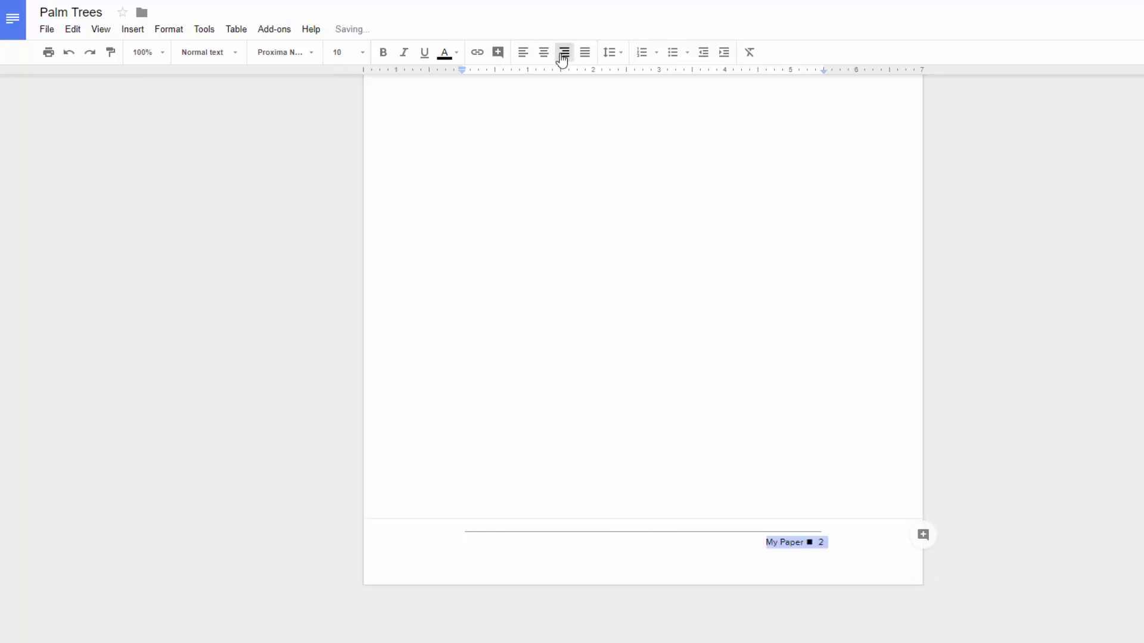
click(570, 275)
- Turn on a different first page header/footer from the first page's header
scroll(628, 343, up, 10)
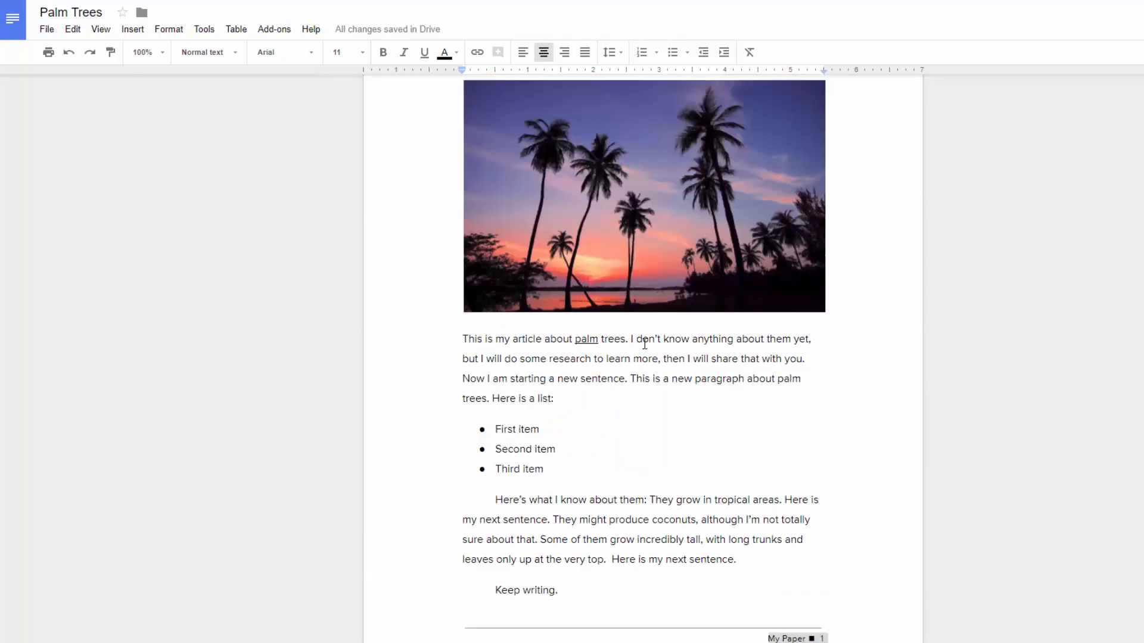
click(801, 128)
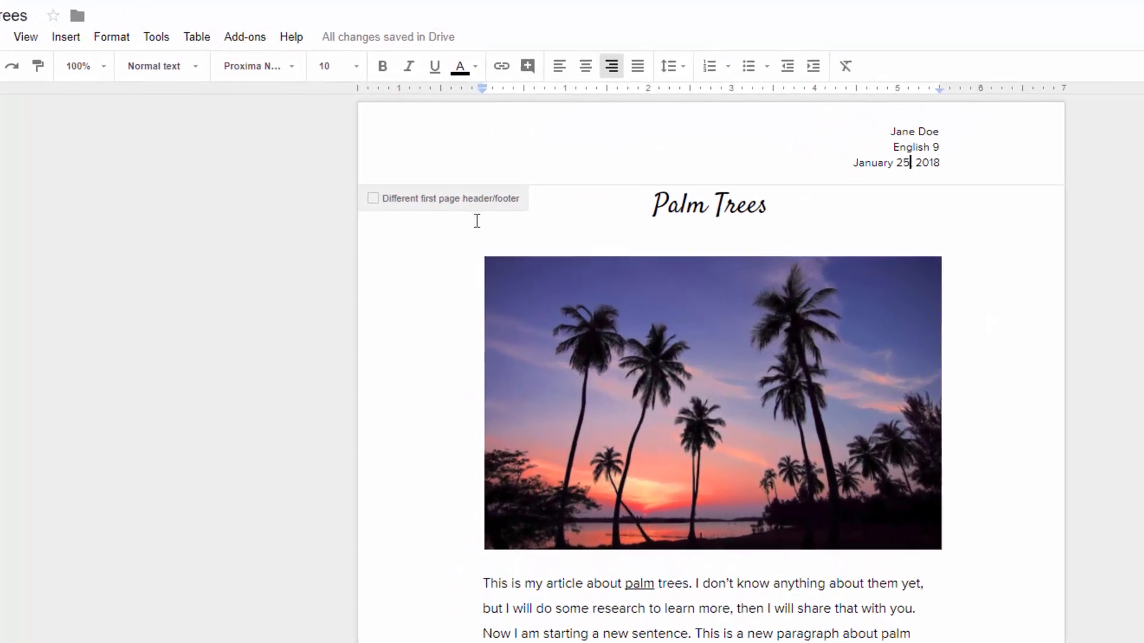
click(373, 207)
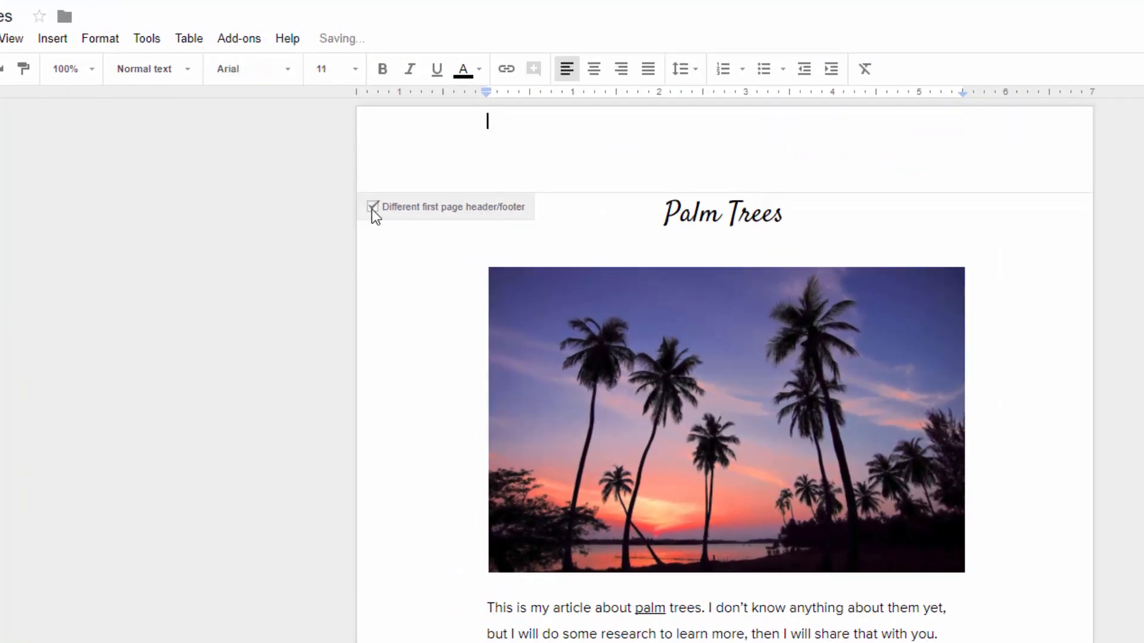
- Compare the header and footer areas of the first page with those of the second page
scroll(965, 172, down, 9)
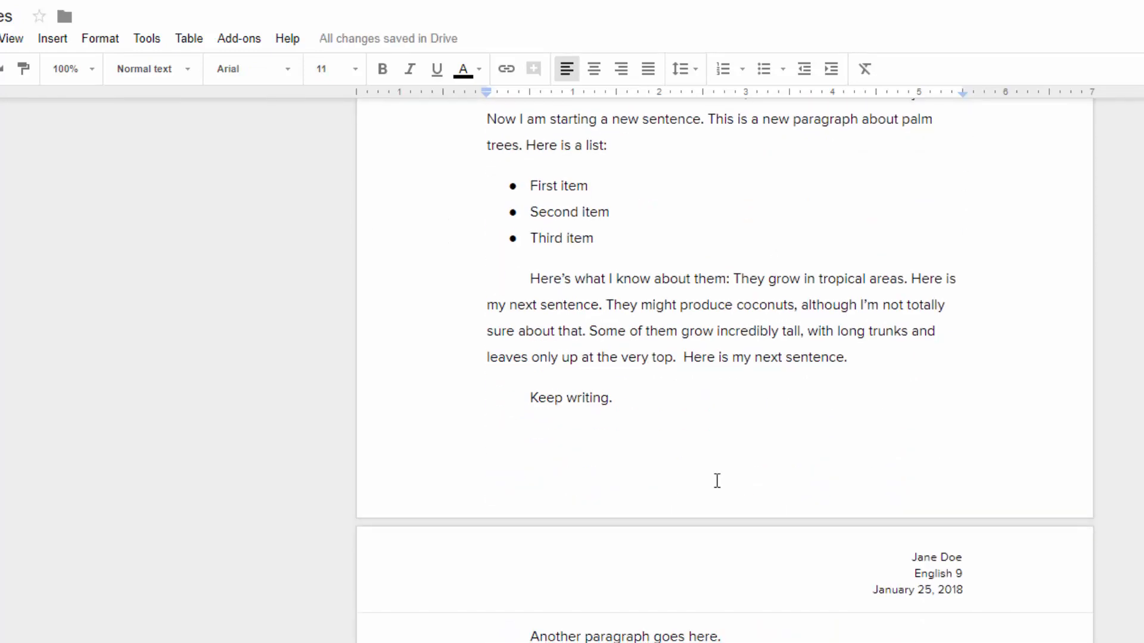
scroll(558, 463, down, 3)
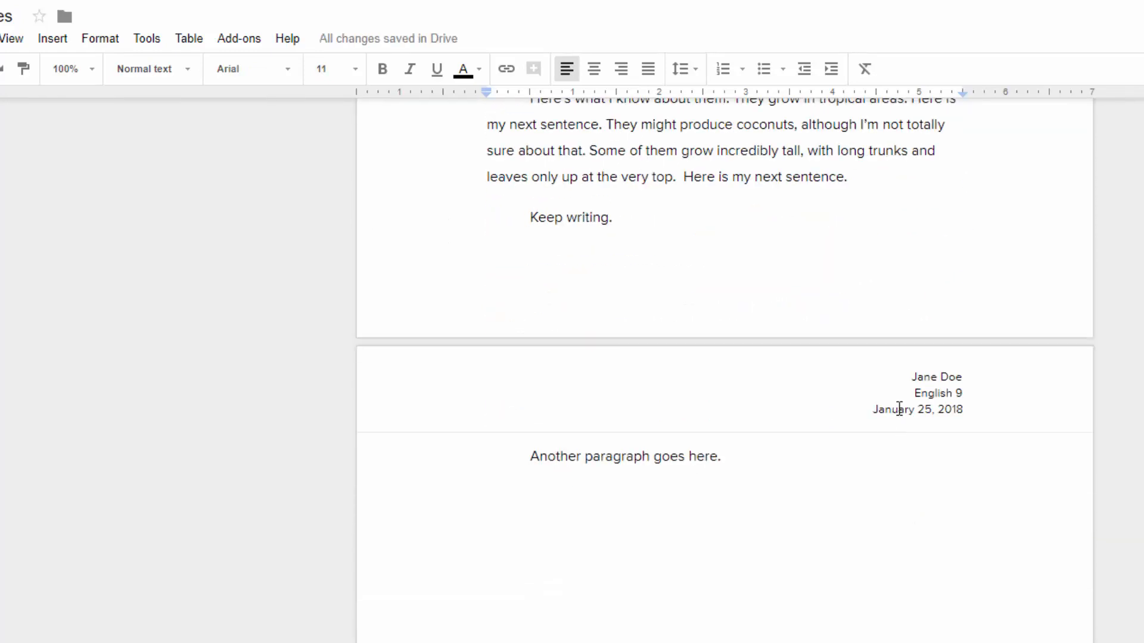
scroll(899, 405, down, 7)
scroll(758, 531, up, 18)
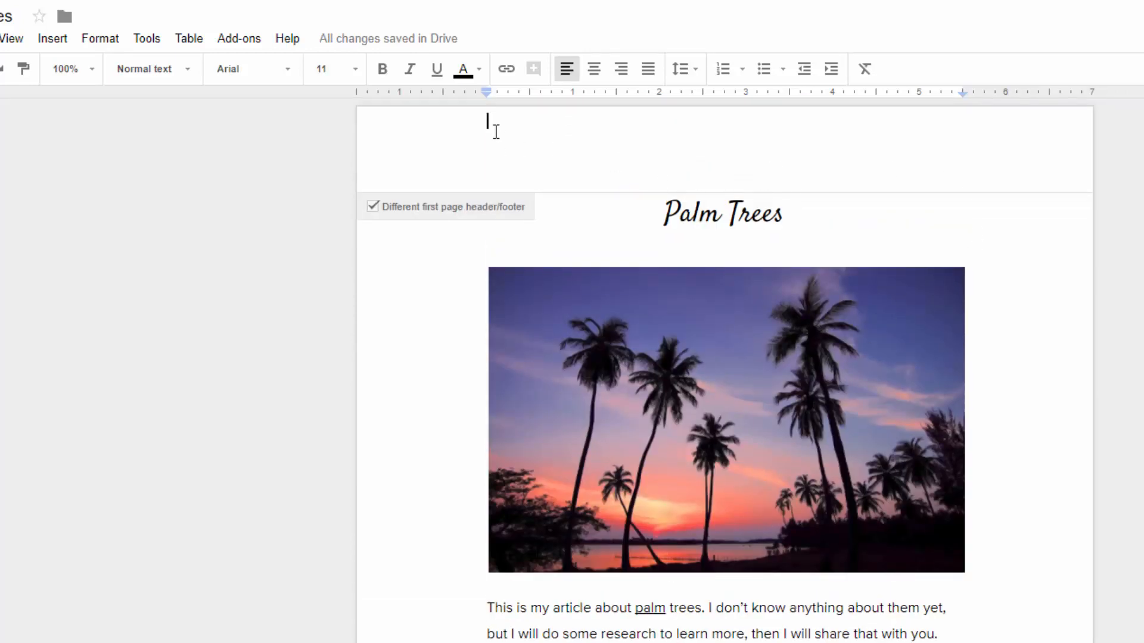
scroll(754, 147, down, 4)
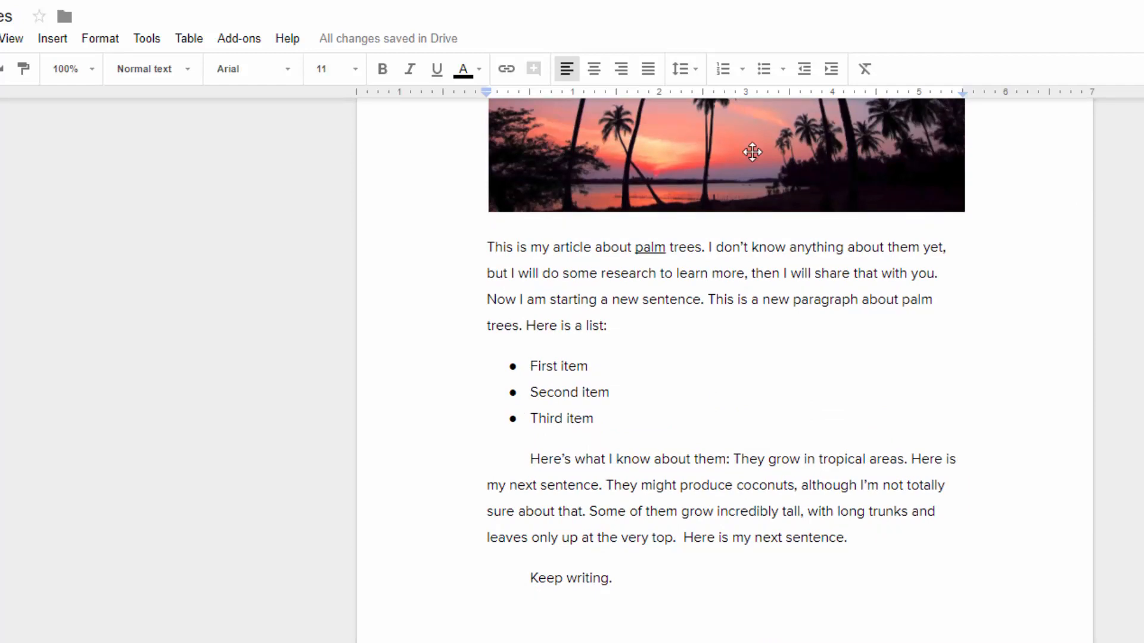
scroll(725, 333, up, 4)
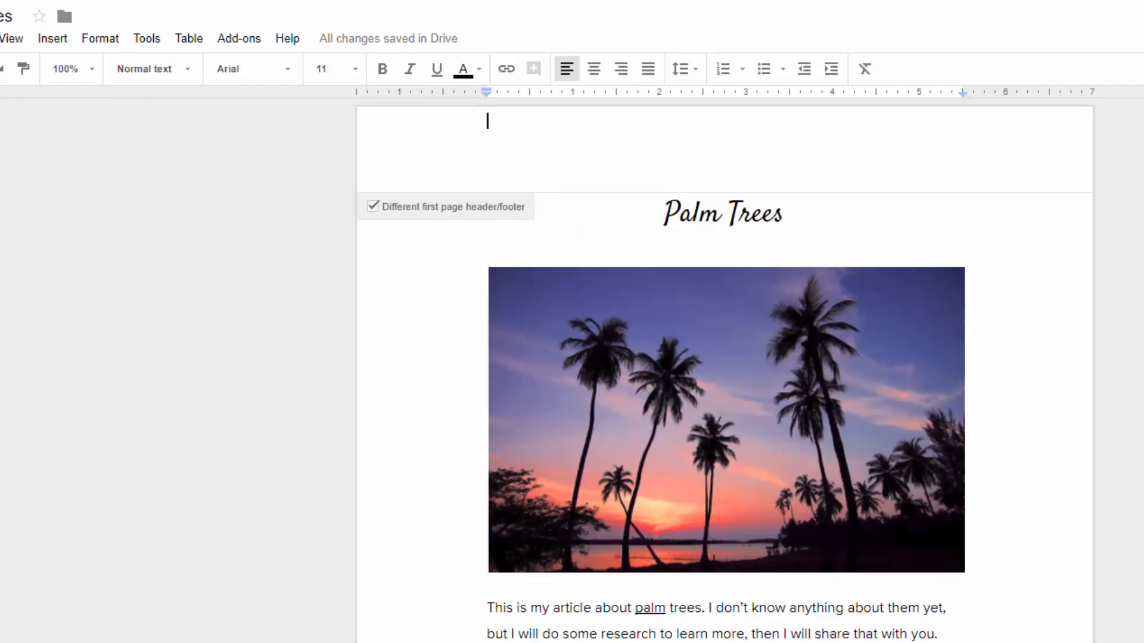
scroll(725, 369, down, 3)
scroll(623, 628, down, 3)
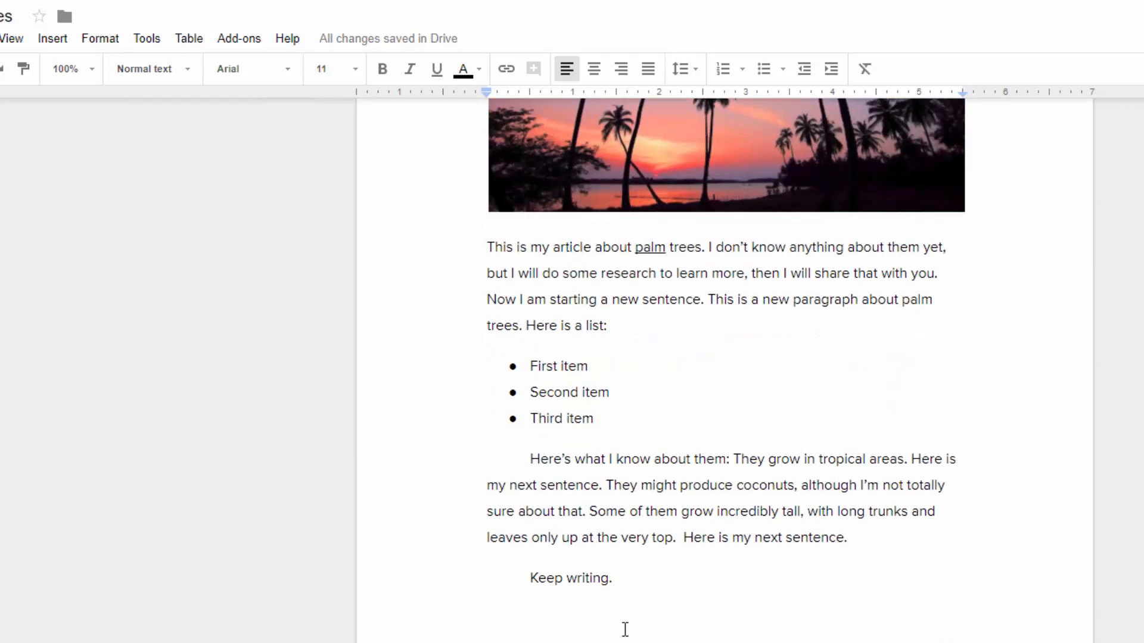
scroll(625, 627, up, 6)
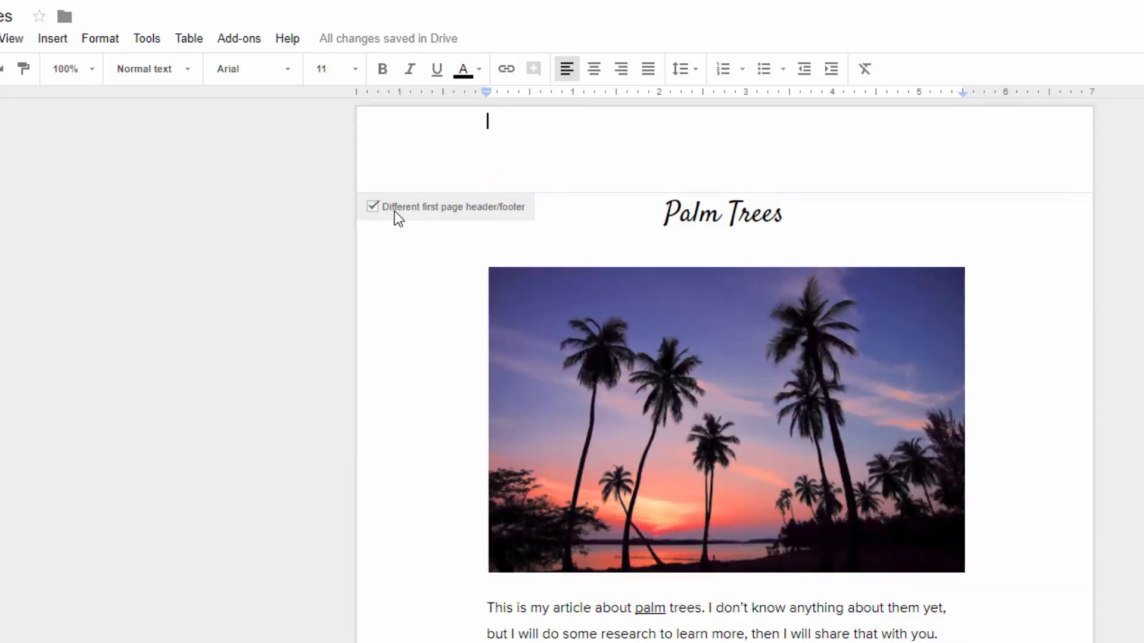
scroll(401, 217, down, 12)
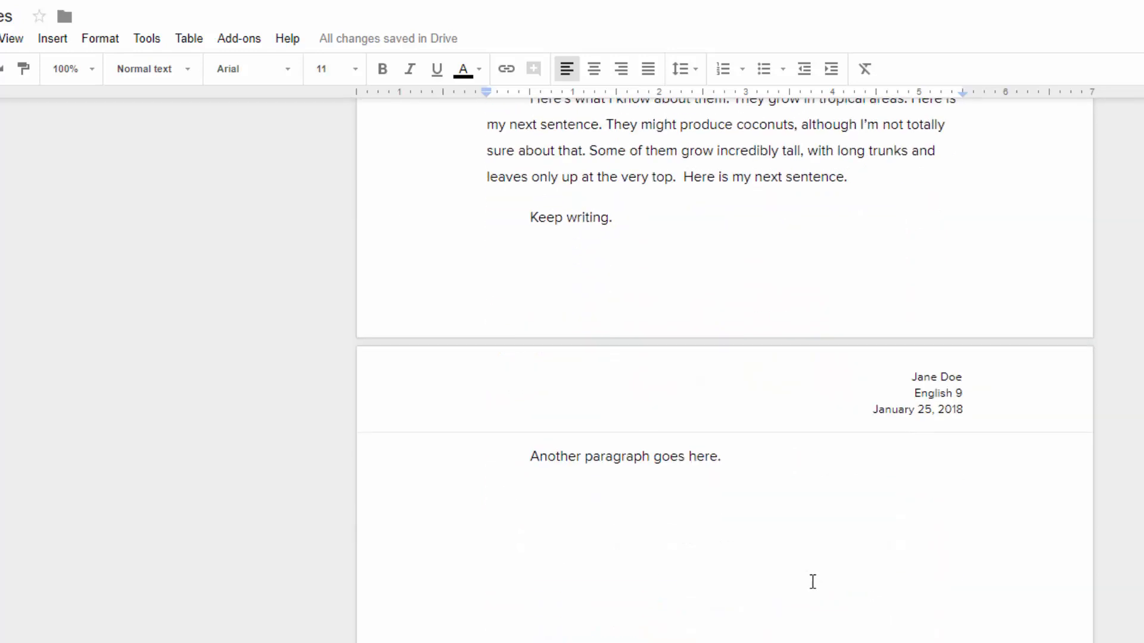
scroll(890, 441, up, 12)
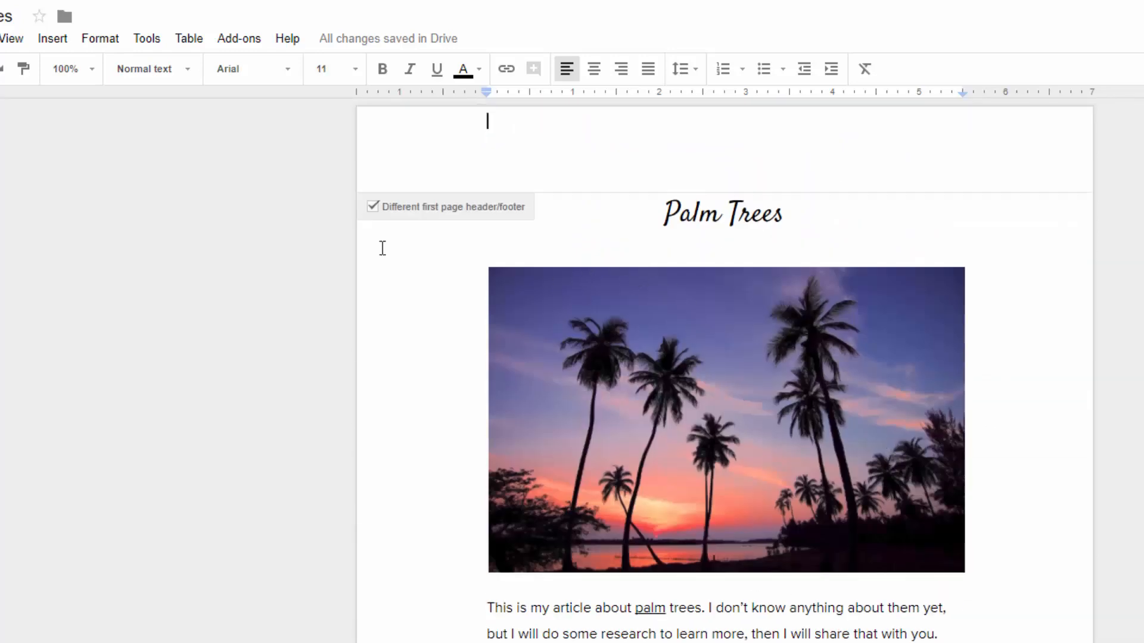